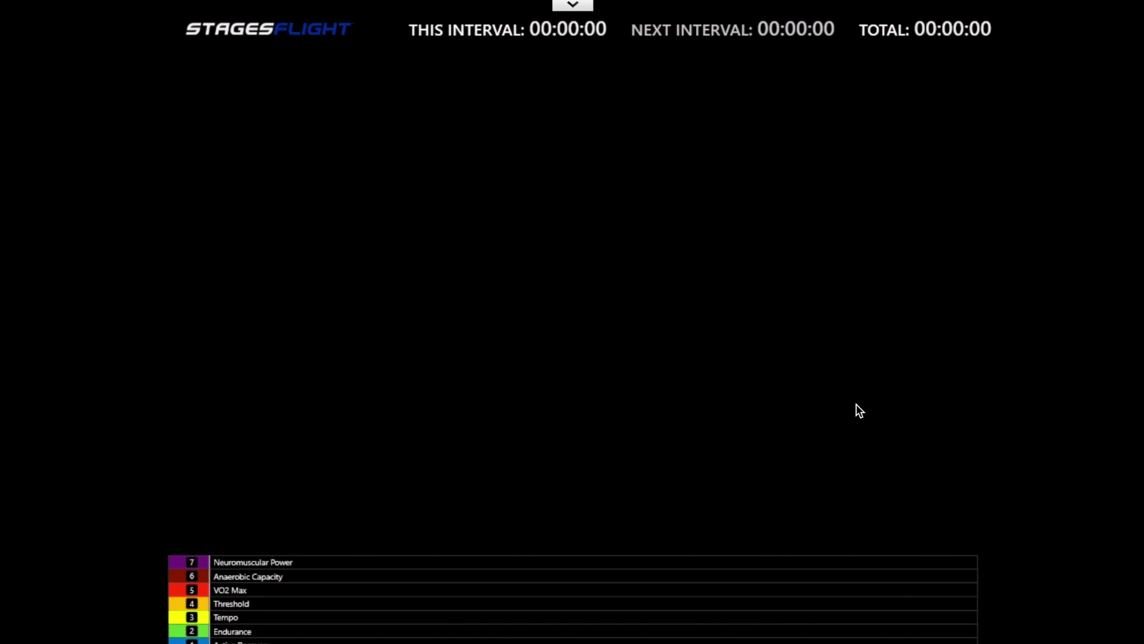
- Bring the Stages Flight instructor control window in front of the projector view from the taskbar
{"action": "key", "text": "super"}
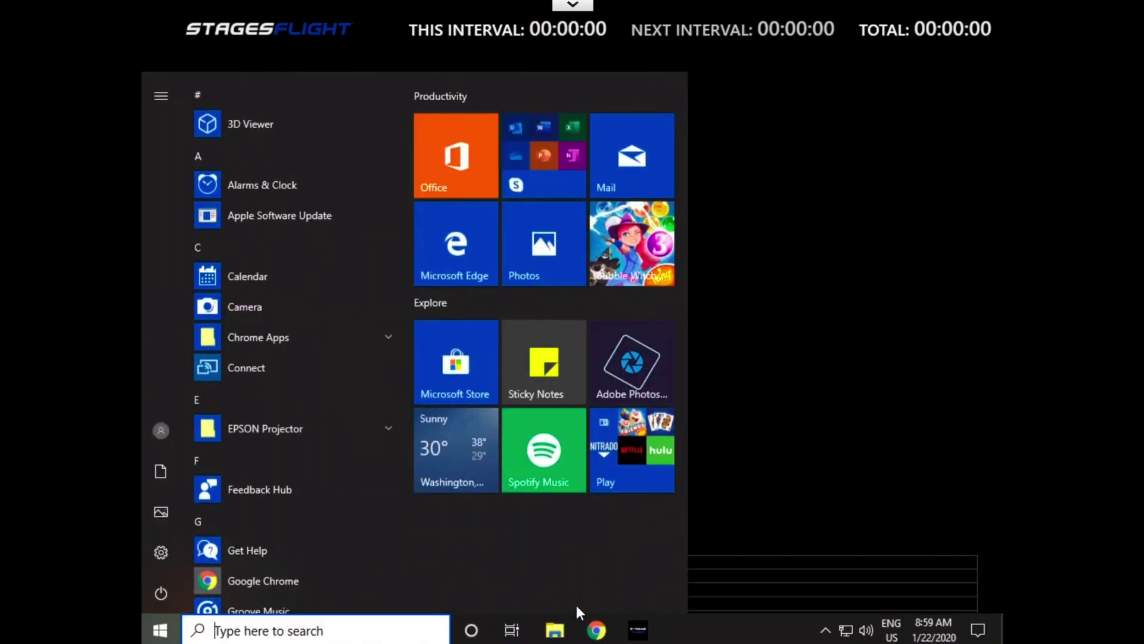
{"action": "mouse_move", "coordinate": [638, 634]}
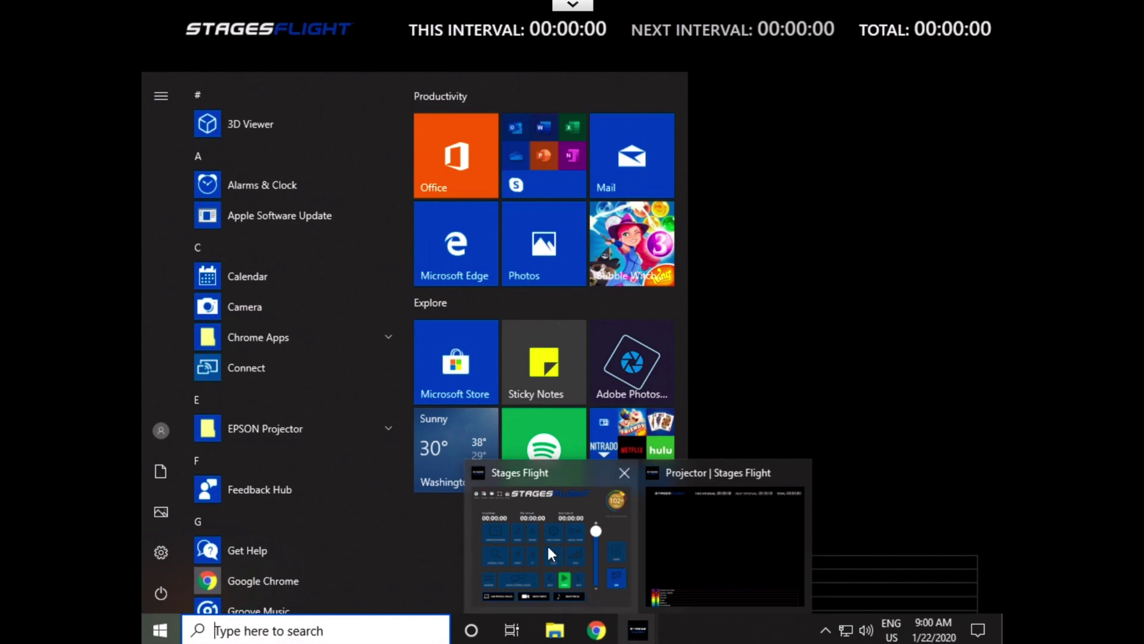
{"action": "mouse_move", "coordinate": [538, 541]}
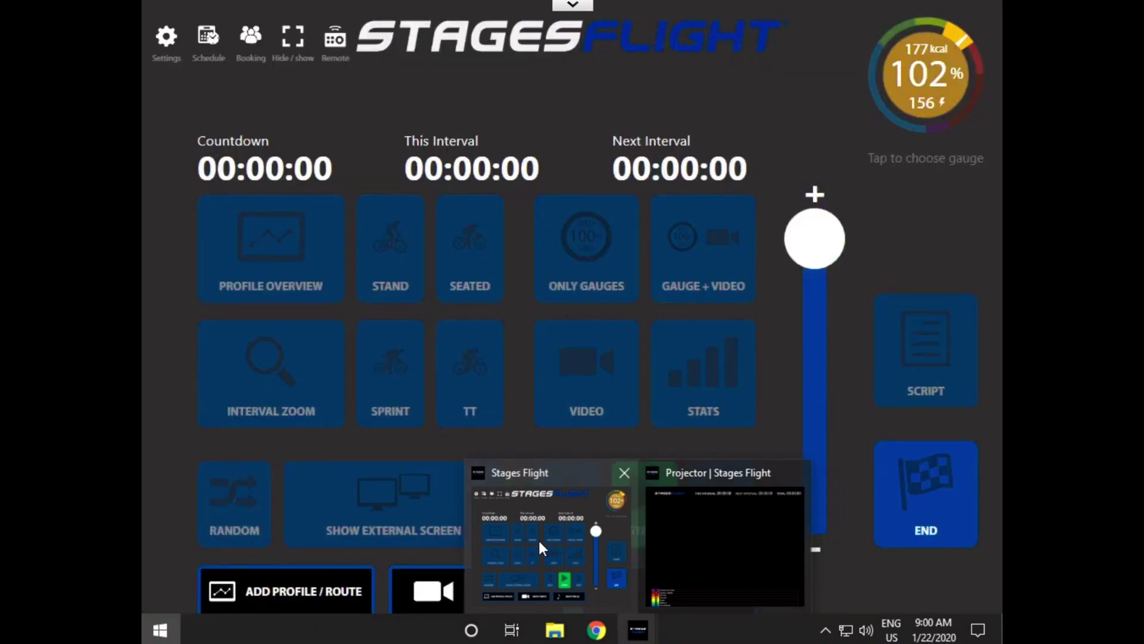
{"action": "left_click", "coordinate": [539, 541]}
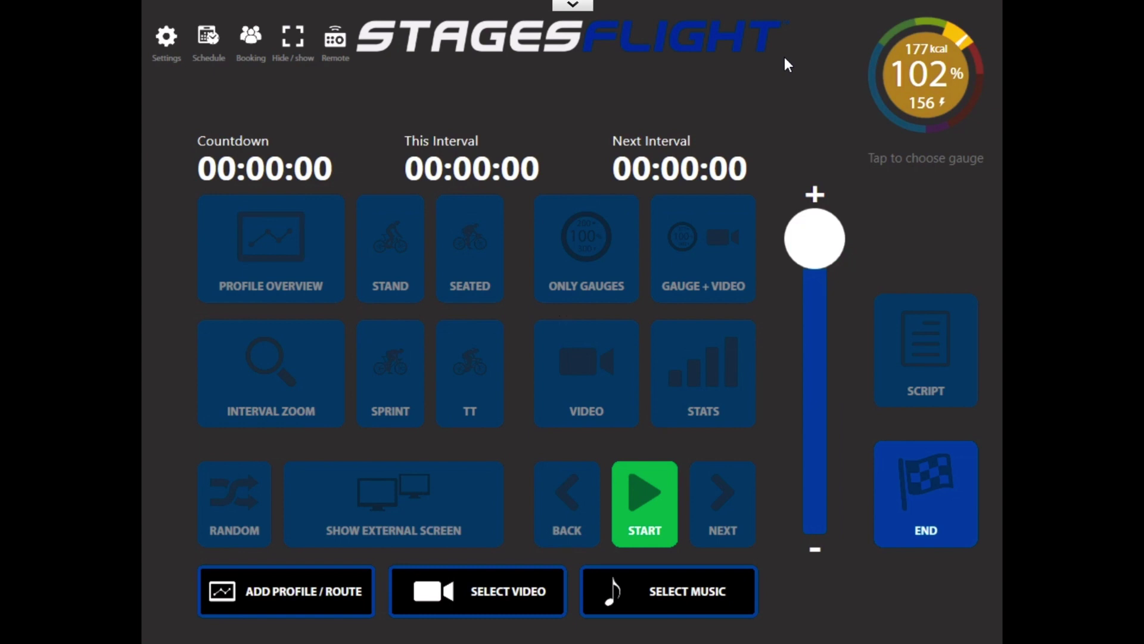
- Quit Stages Flight using EXIT APP on its Settings page
{"action": "left_click", "coordinate": [168, 40]}
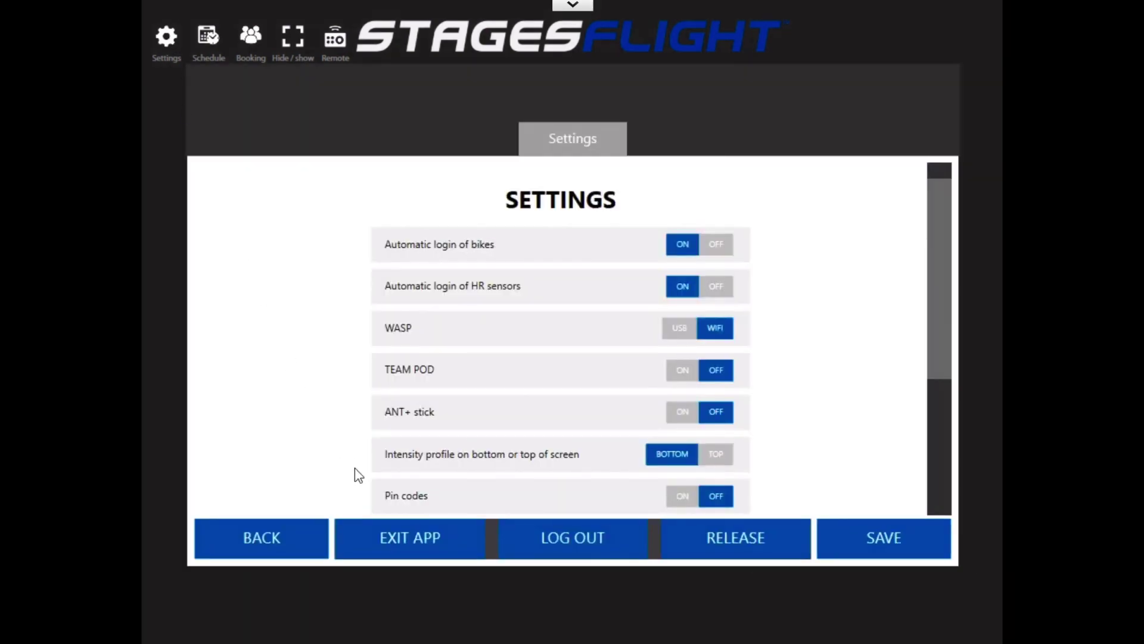
{"action": "left_click", "coordinate": [394, 537]}
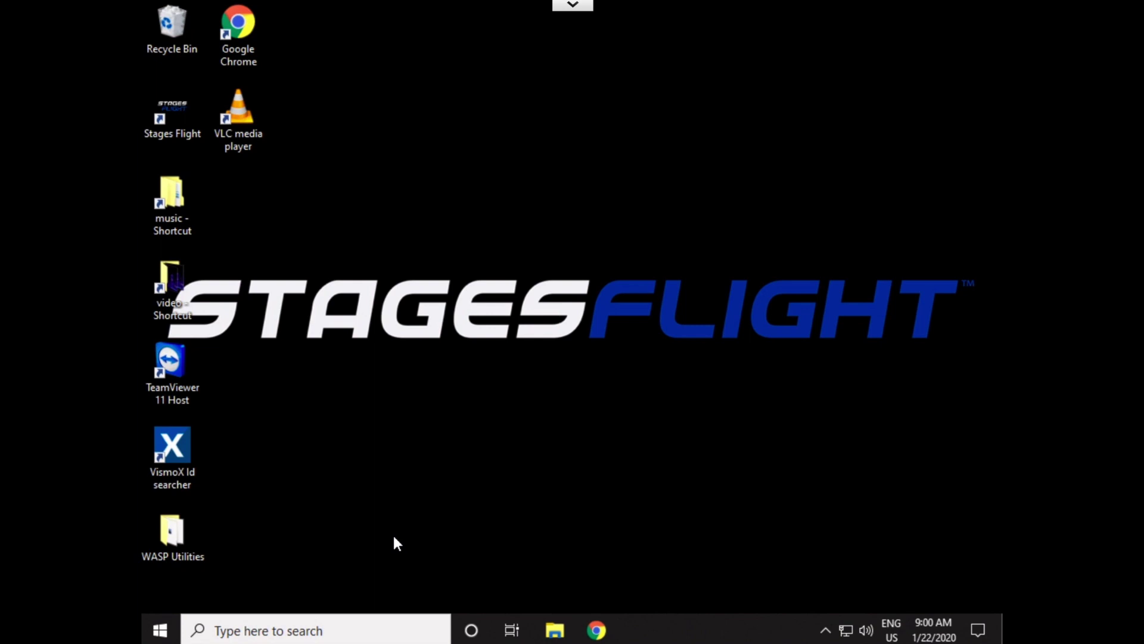
{"action": "left_click", "coordinate": [160, 633]}
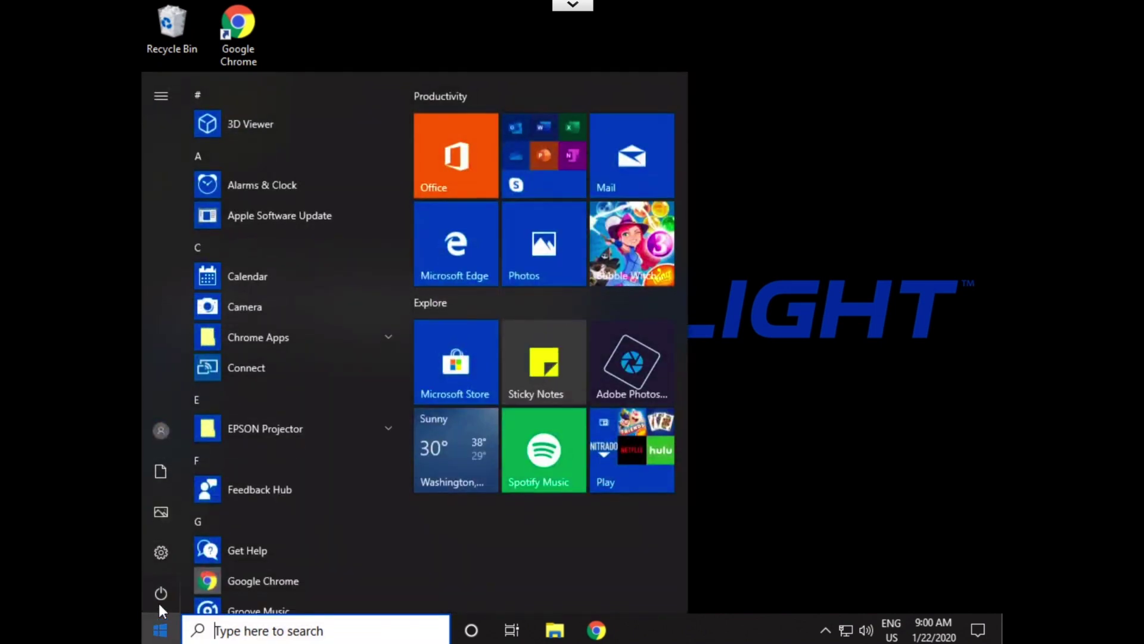
- Filter Apps & features in Windows Settings by 'stages' so only Stages Flight is listed
{"action": "mouse_move", "coordinate": [160, 553]}
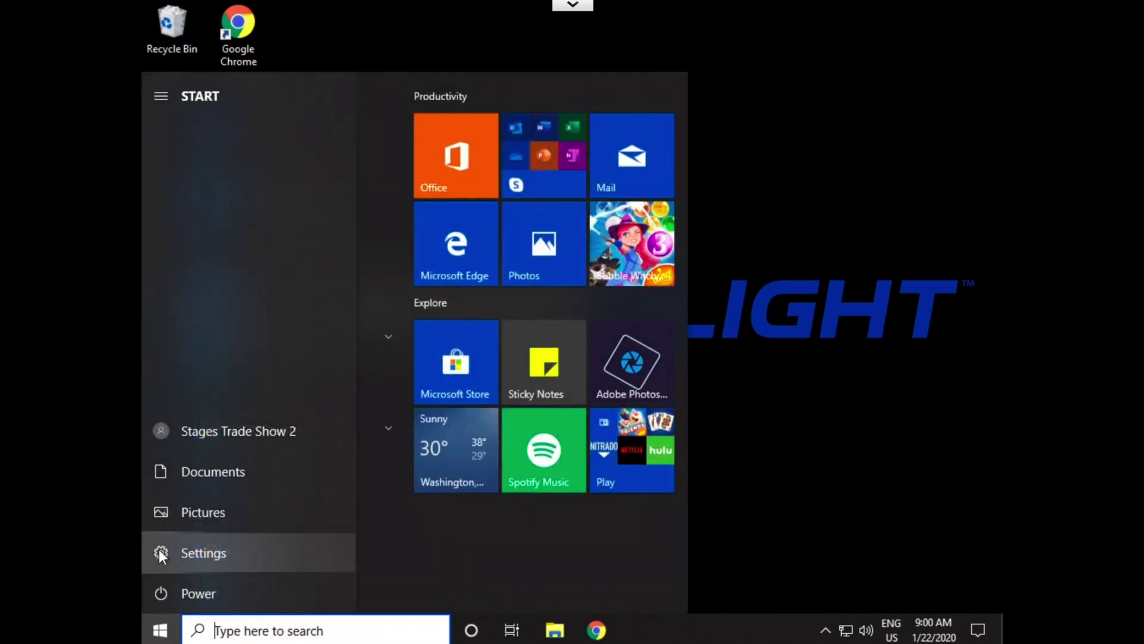
{"action": "left_click", "coordinate": [160, 553]}
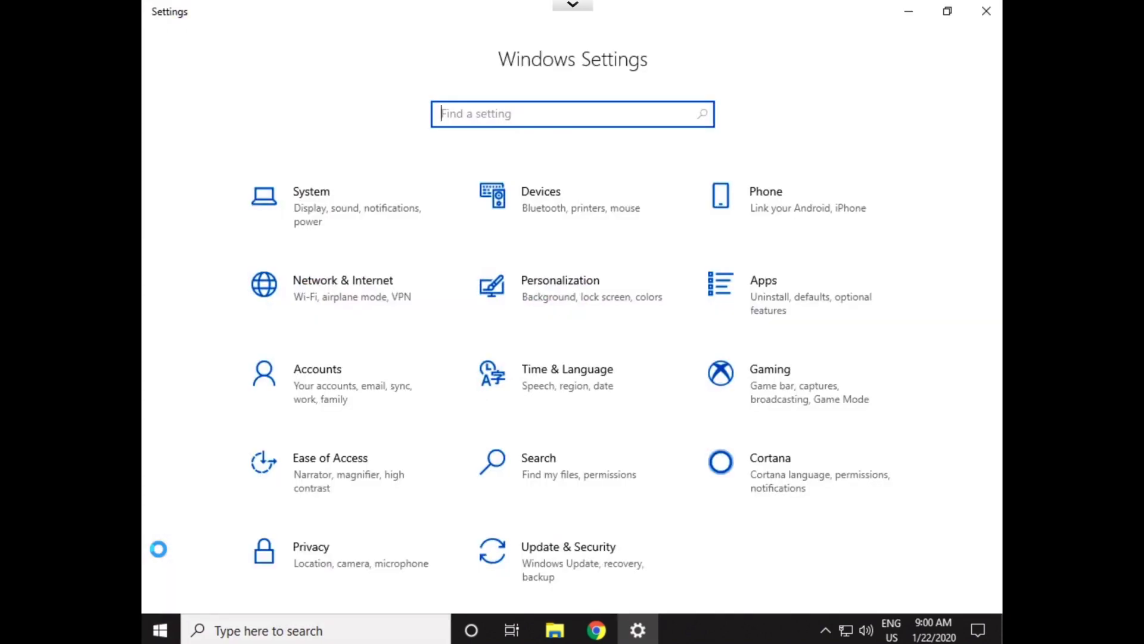
{"action": "left_click", "coordinate": [782, 303]}
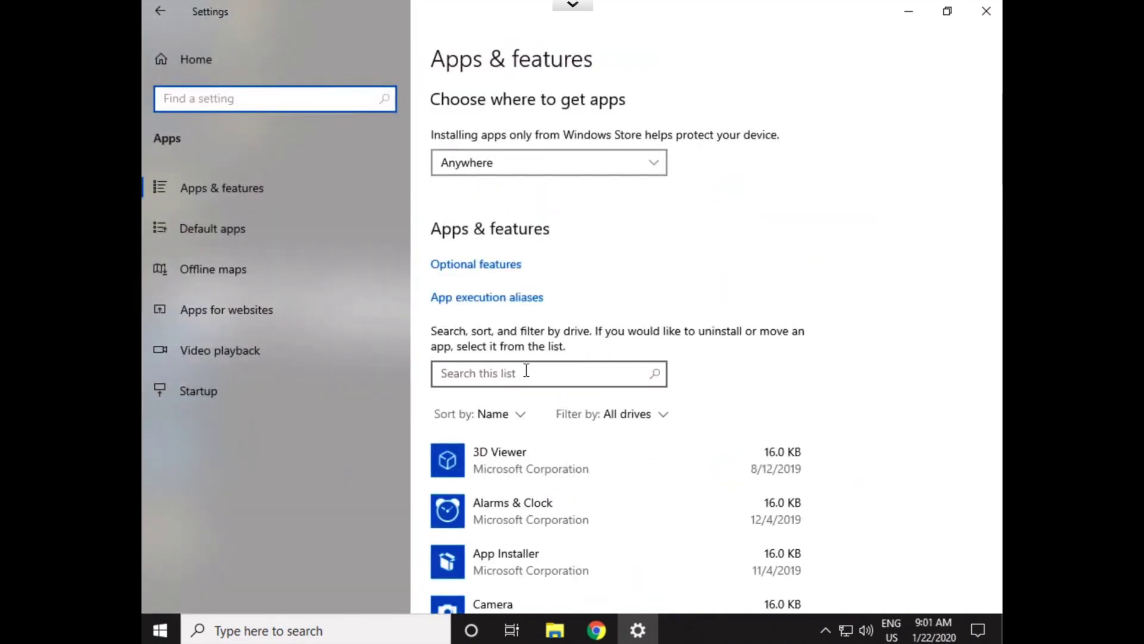
{"action": "left_click", "coordinate": [526, 374]}
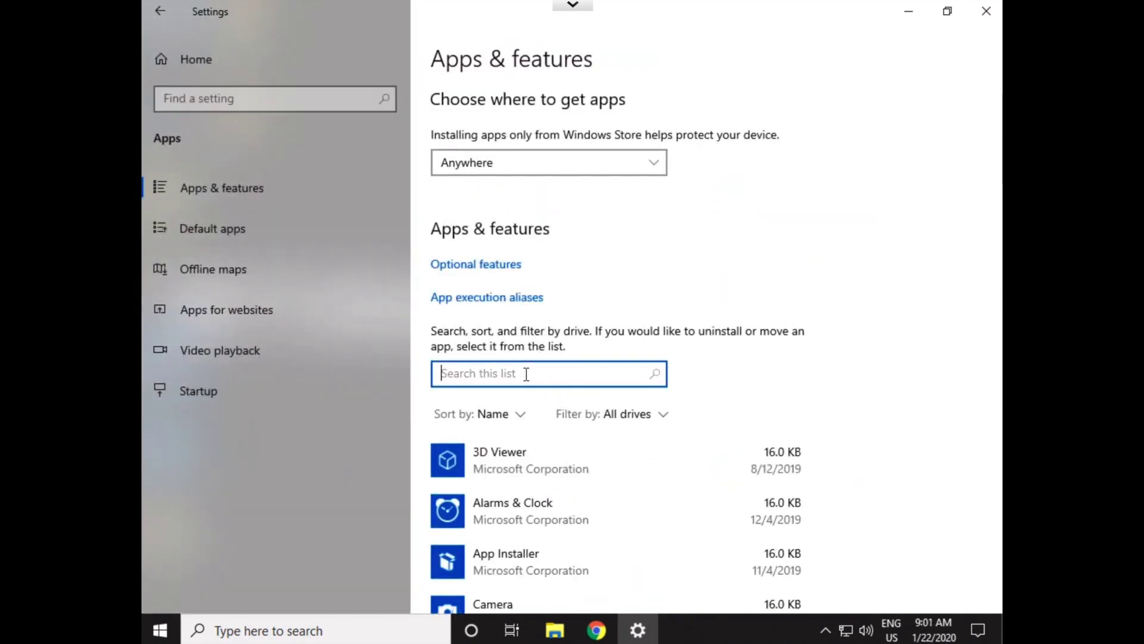
{"action": "type", "text": "s"}
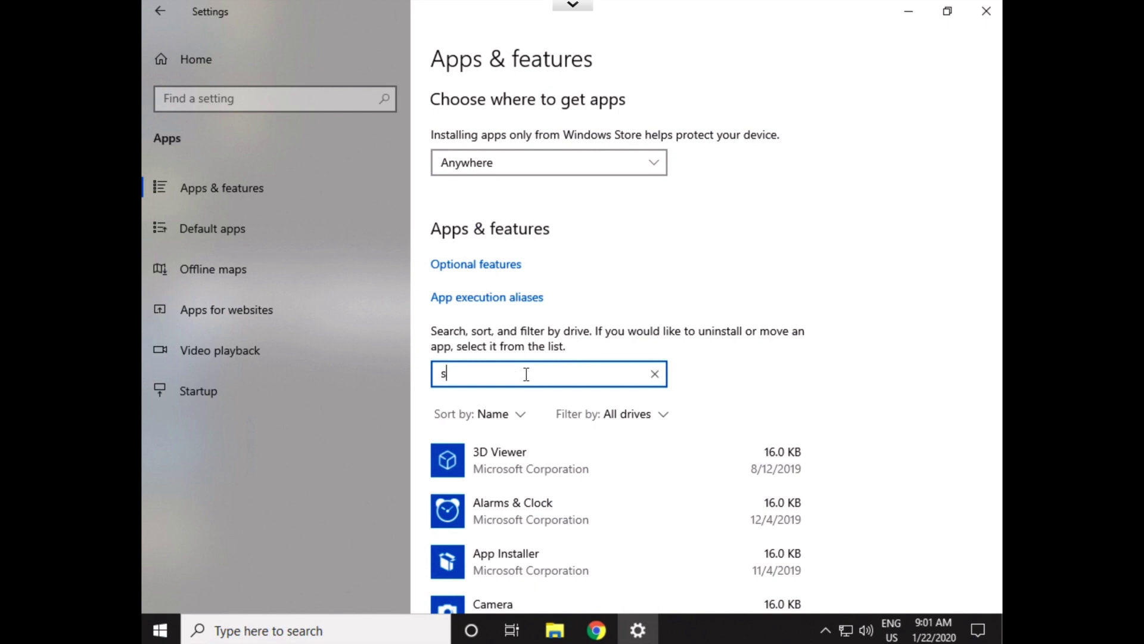
{"action": "type", "text": "tages"}
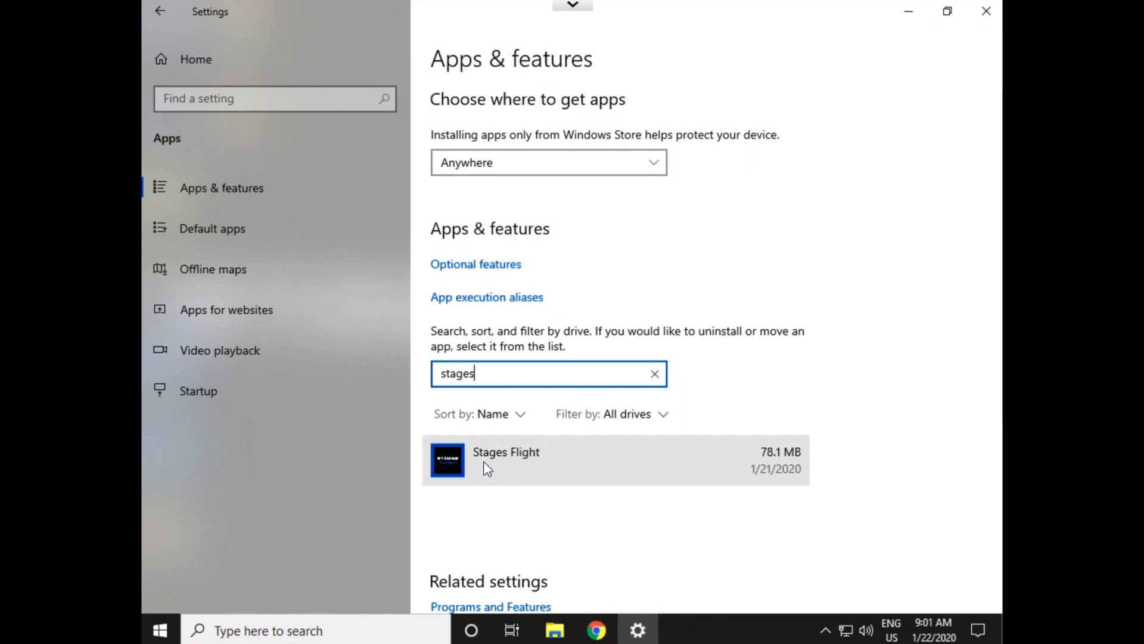
- Uninstall Stages Flight from Apps & features, confirming the flyout and the User Account Control prompt
{"action": "left_click", "coordinate": [490, 468]}
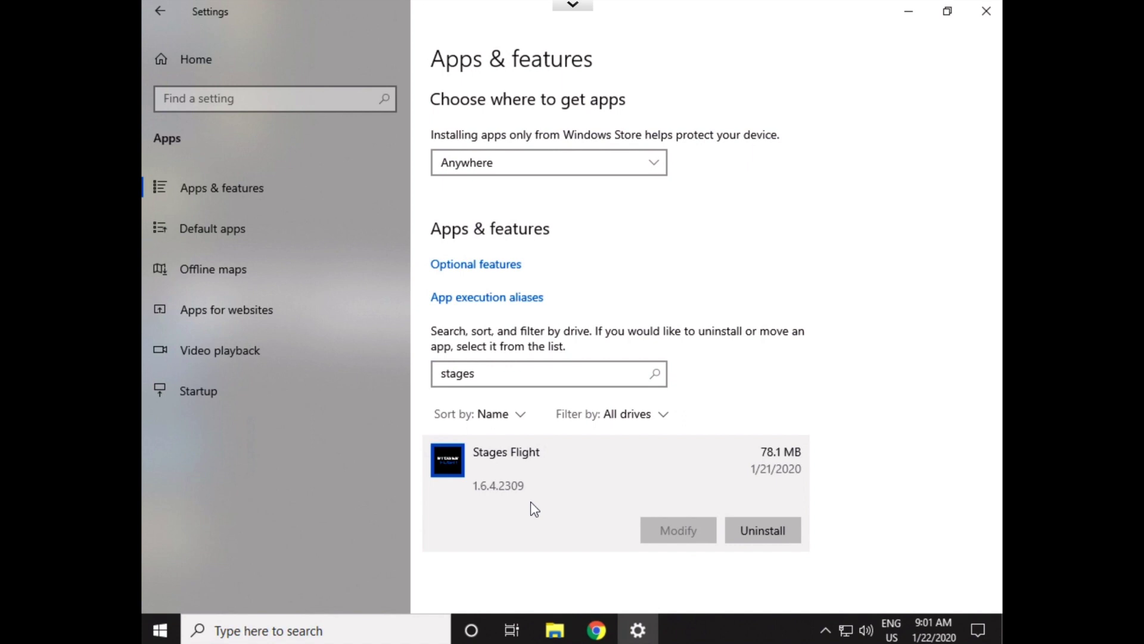
{"action": "left_click", "coordinate": [766, 532]}
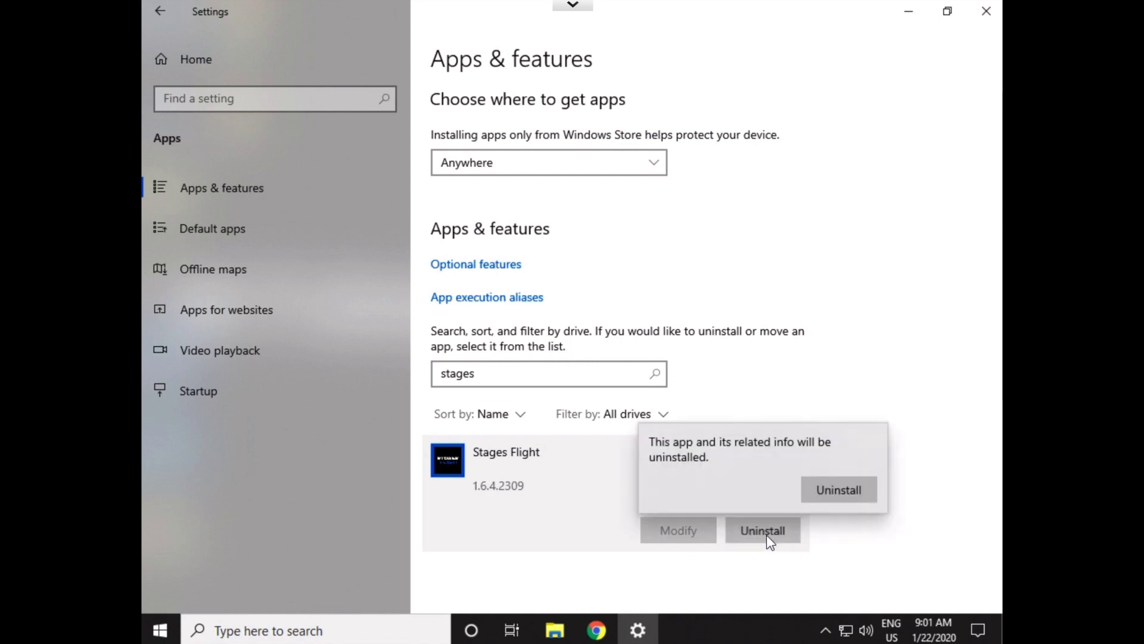
{"action": "left_click", "coordinate": [837, 491]}
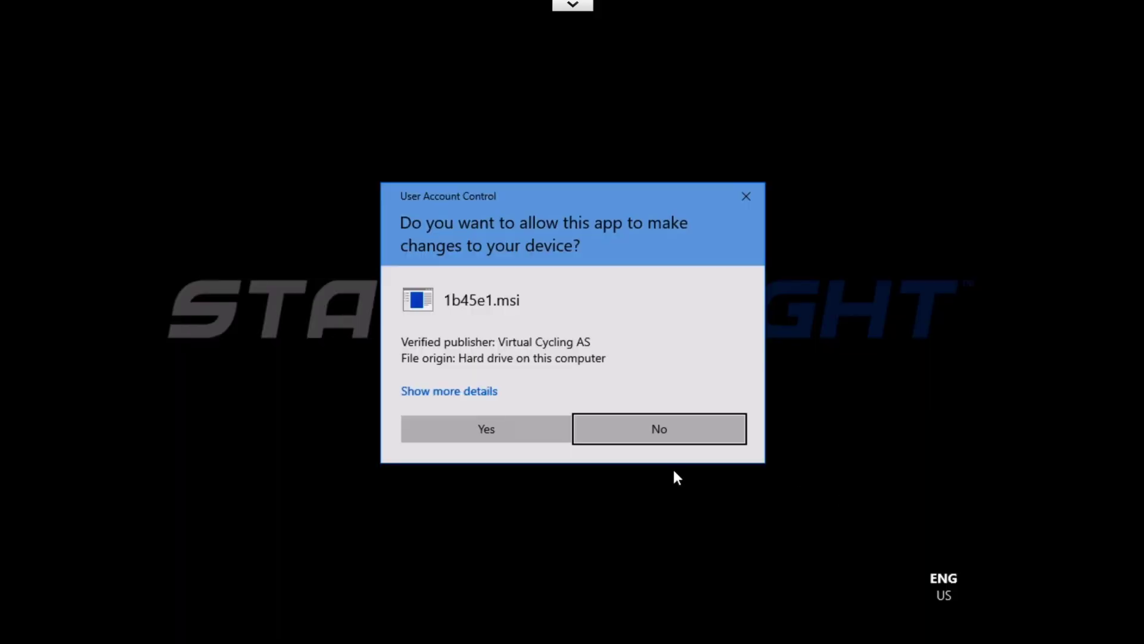
{"action": "left_click", "coordinate": [469, 429]}
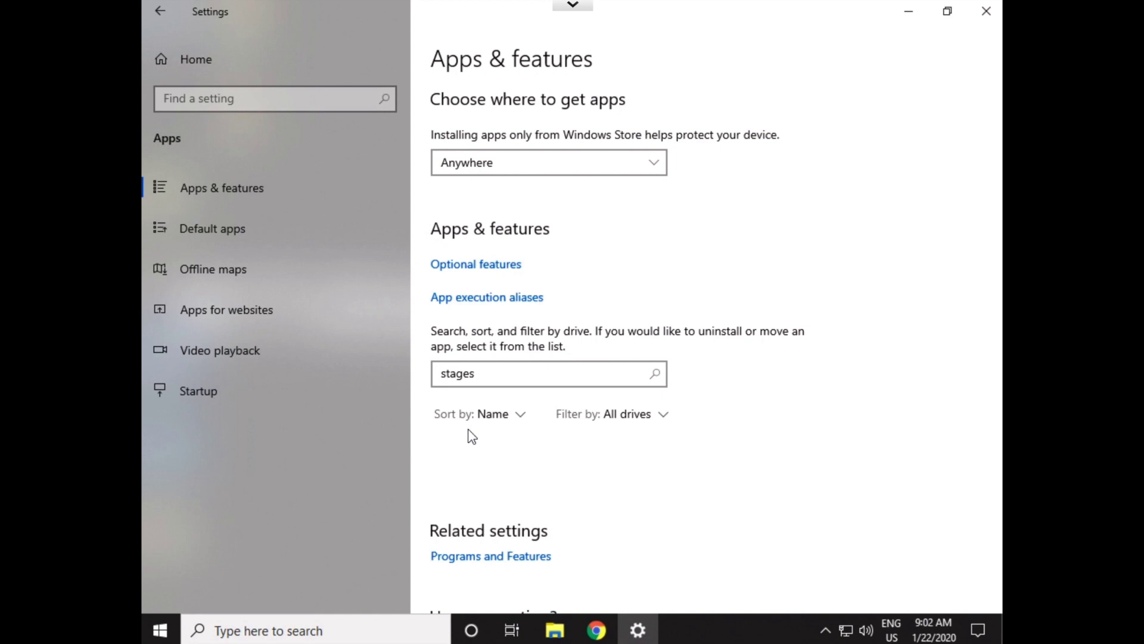
{"action": "left_click", "coordinate": [494, 373]}
- Search 'vlc' and uninstall VLC media player 2.2.4, finishing its uninstall wizard
{"action": "key", "text": "BackSpace"}
{"action": "key", "text": "BackSpace"}
{"action": "key", "text": "BackSpace"}
{"action": "key", "text": "BackSpace"}
{"action": "key", "text": "BackSpace"}
{"action": "key", "text": "BackSpace"}
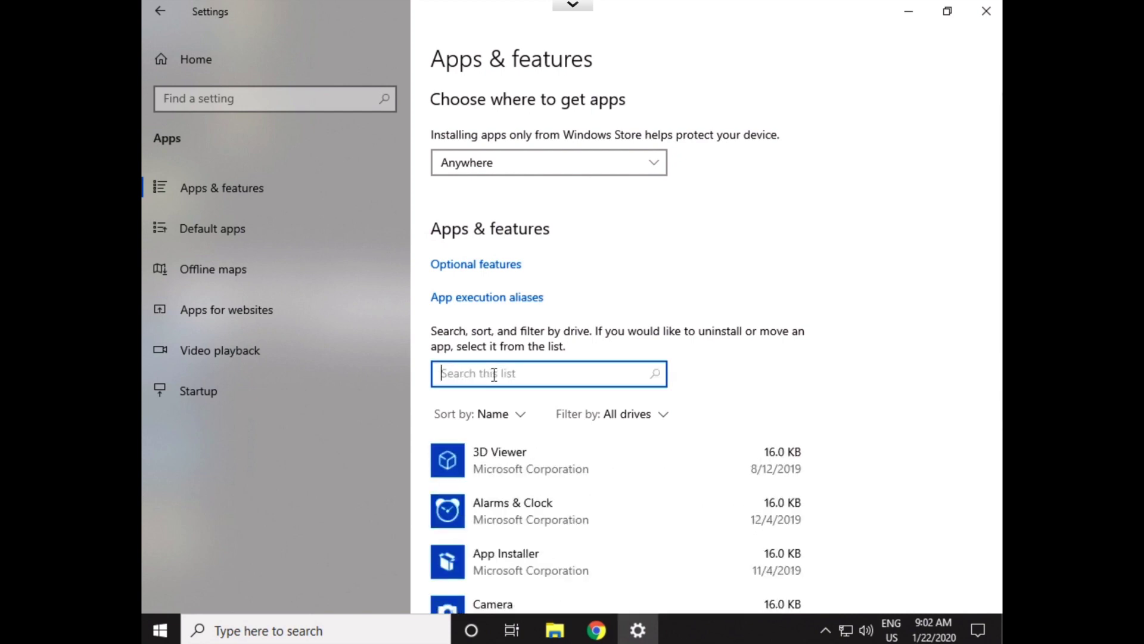
{"action": "type", "text": "vlc"}
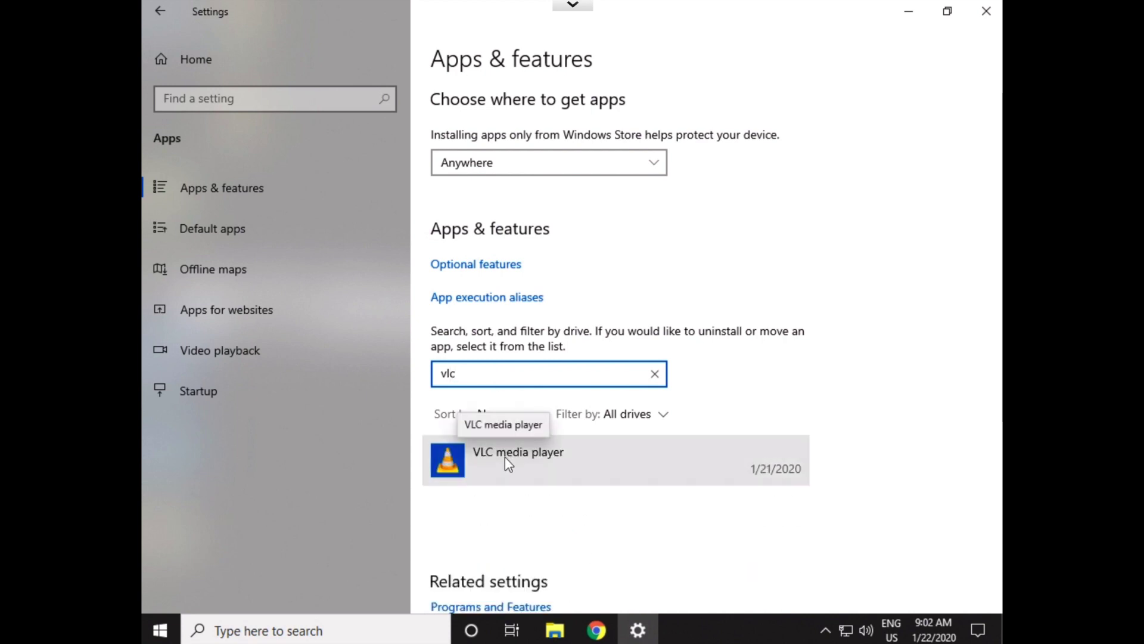
{"action": "left_click", "coordinate": [505, 457]}
{"action": "left_click", "coordinate": [765, 531]}
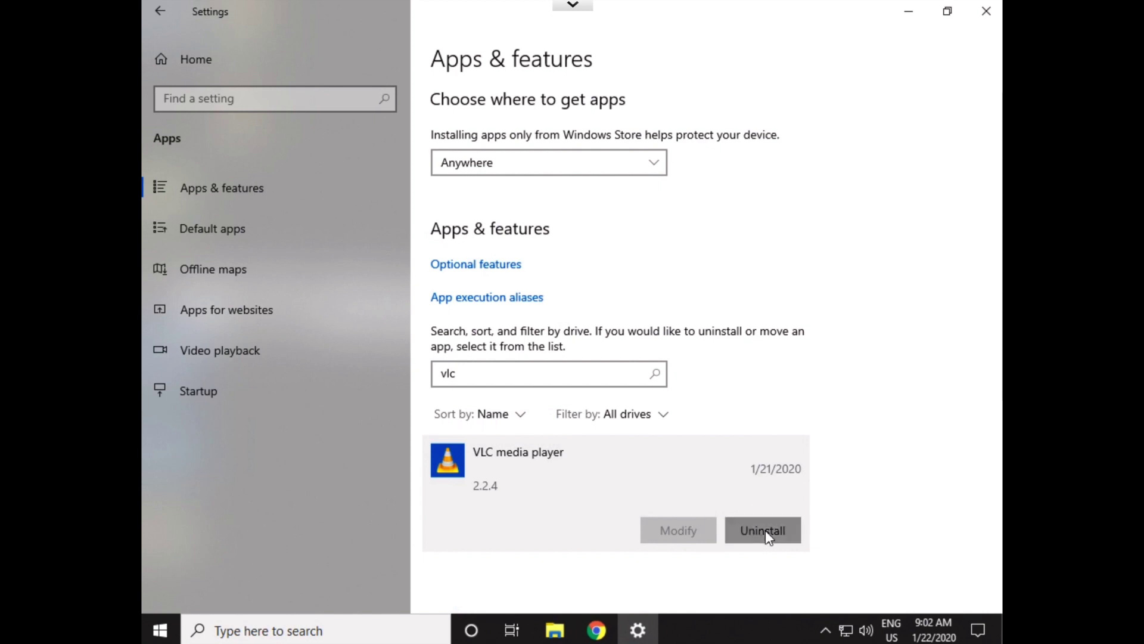
{"action": "left_click", "coordinate": [837, 490]}
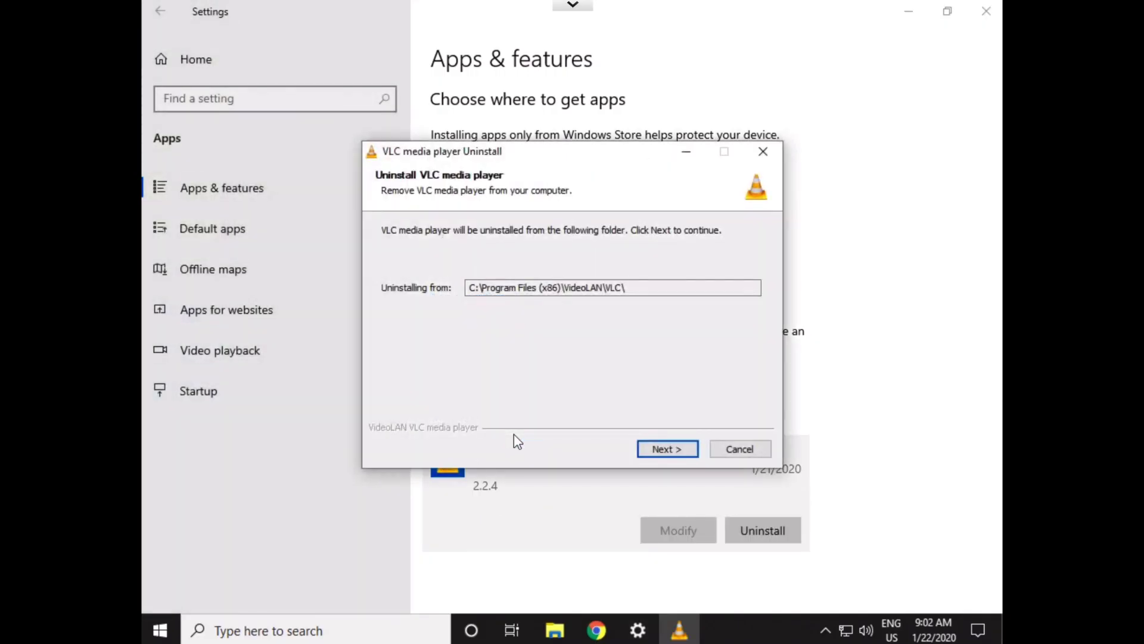
{"action": "left_click", "coordinate": [669, 450]}
{"action": "left_click", "coordinate": [668, 449]}
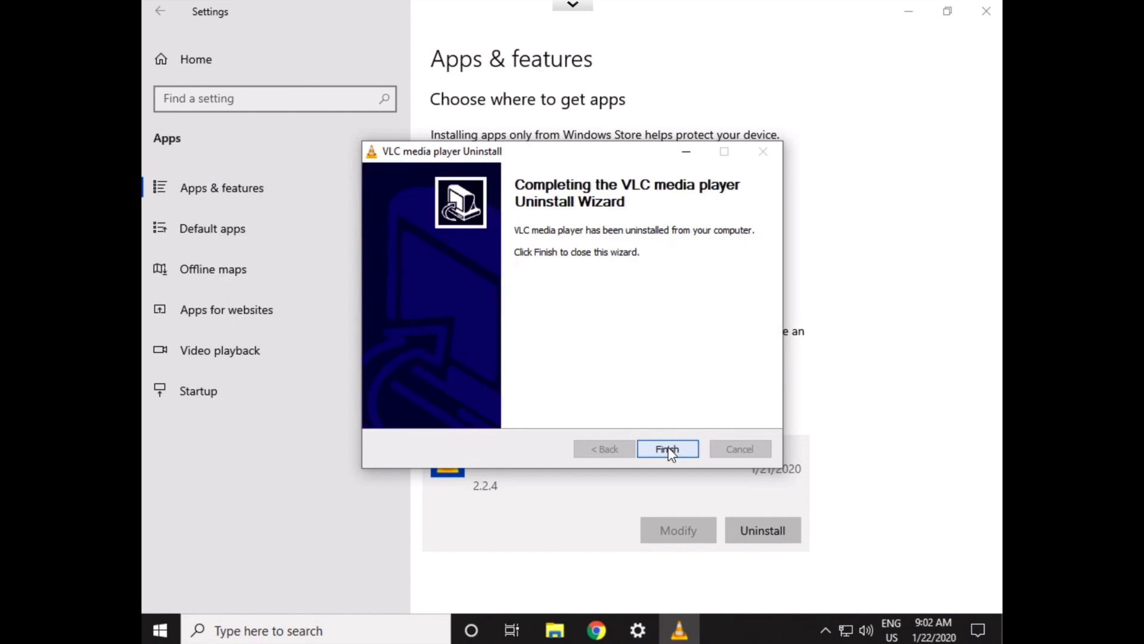
{"action": "left_click", "coordinate": [668, 449]}
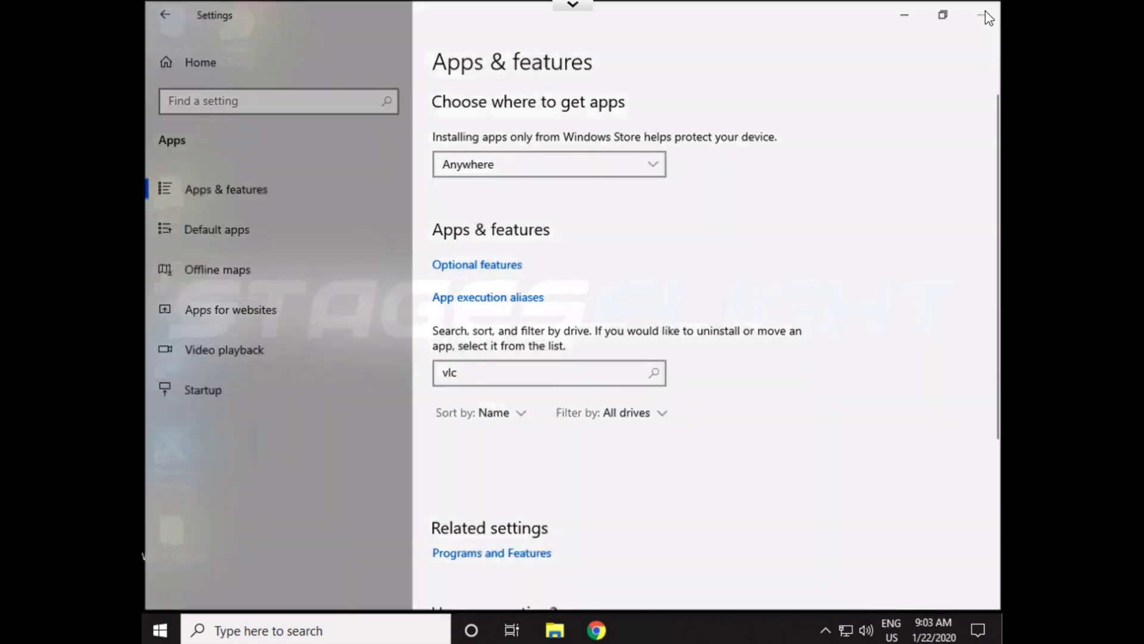
- Close Settings and restart Windows from the Start menu's Power options, back to the desktop
{"action": "left_click", "coordinate": [987, 14]}
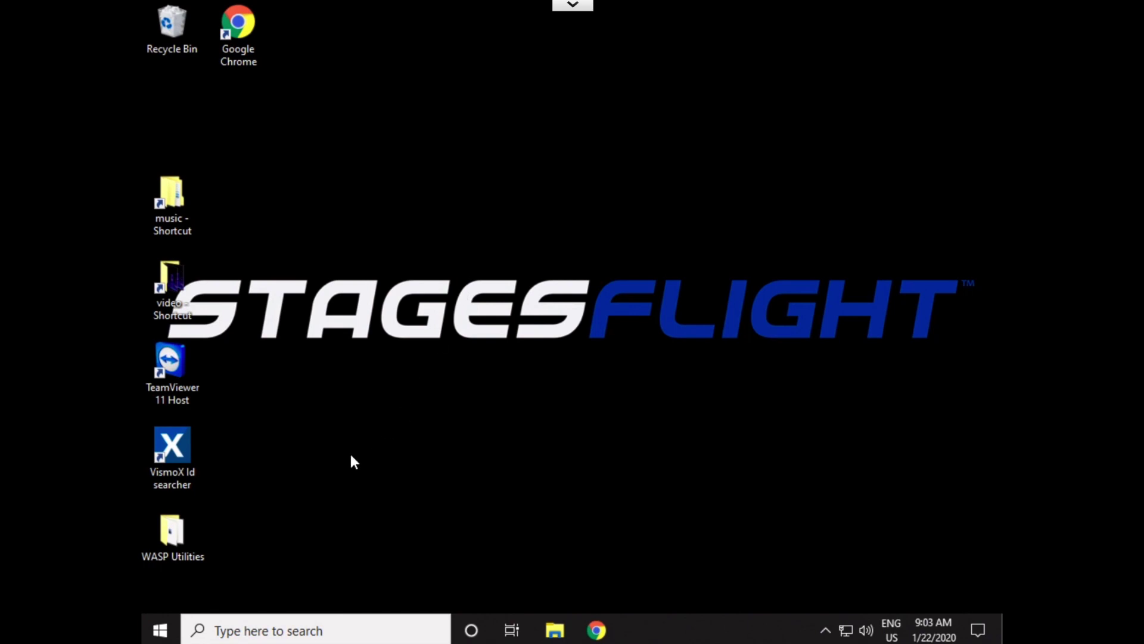
{"action": "left_click", "coordinate": [161, 631]}
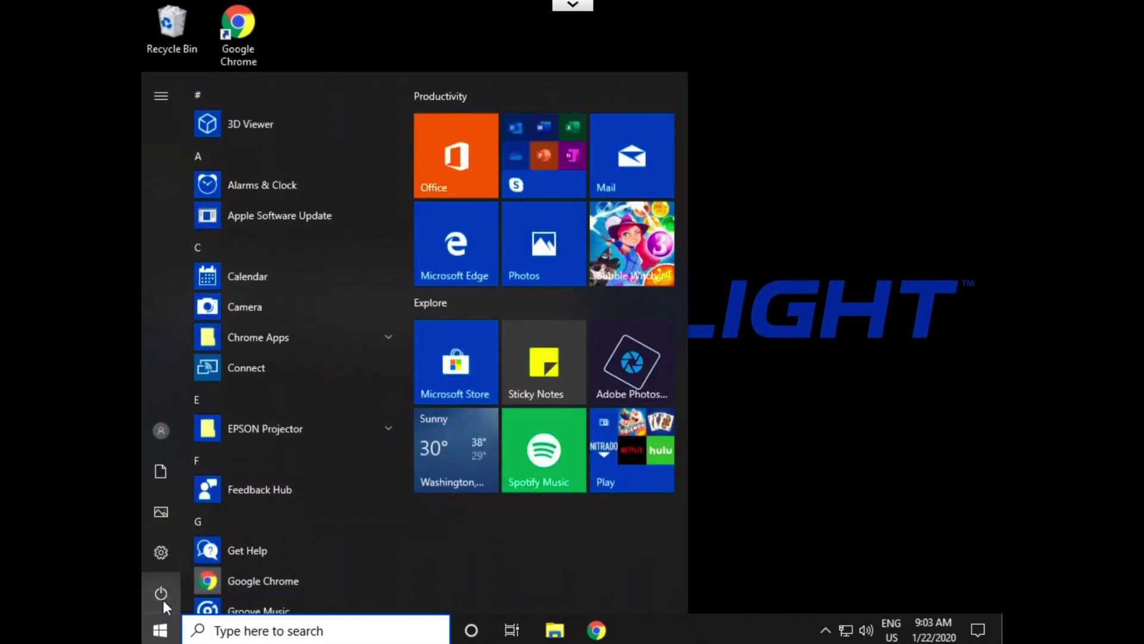
{"action": "mouse_move", "coordinate": [159, 591]}
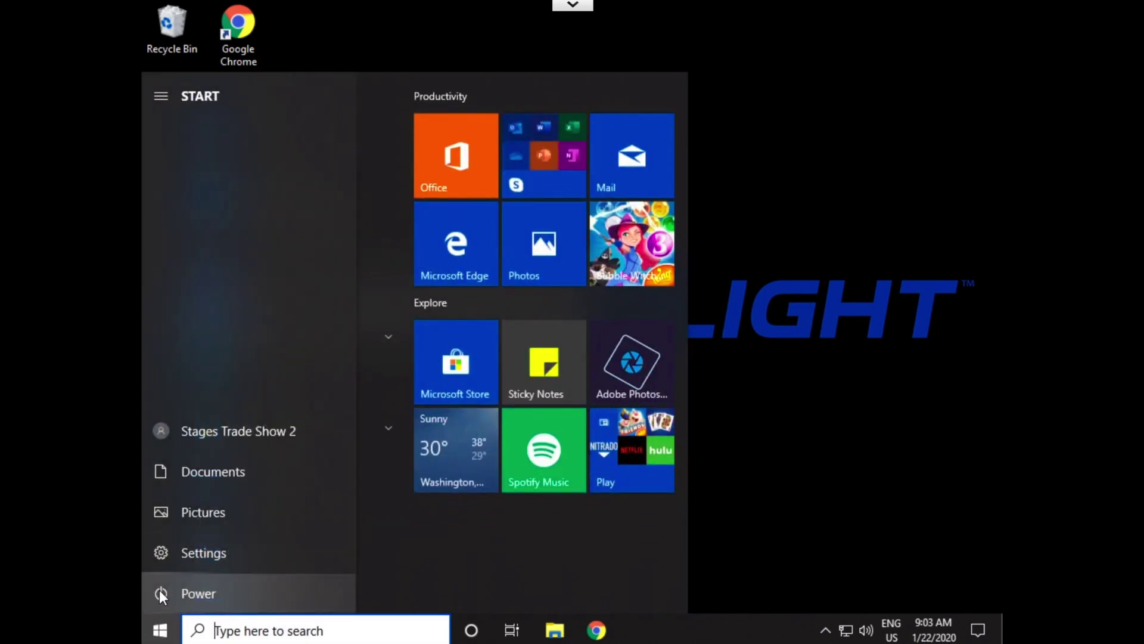
{"action": "left_click", "coordinate": [160, 592]}
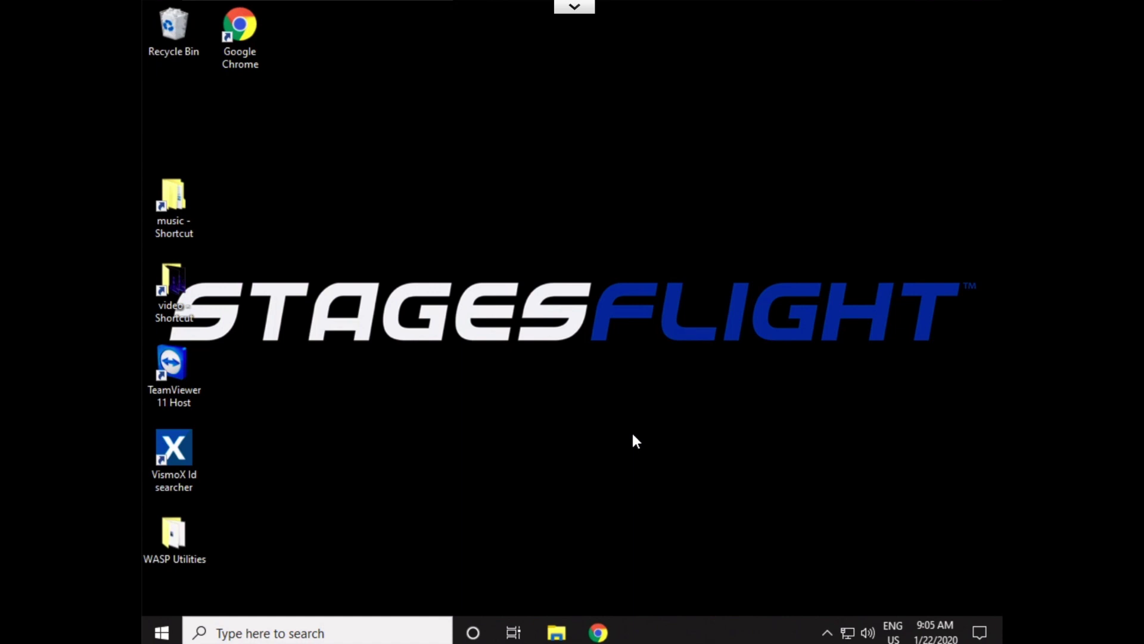
{"action": "left_click", "coordinate": [247, 35]}
- Launch Google Chrome and go to stagesflight.com using address-bar autocomplete from 'sta'
{"action": "double_click", "coordinate": [246, 35]}
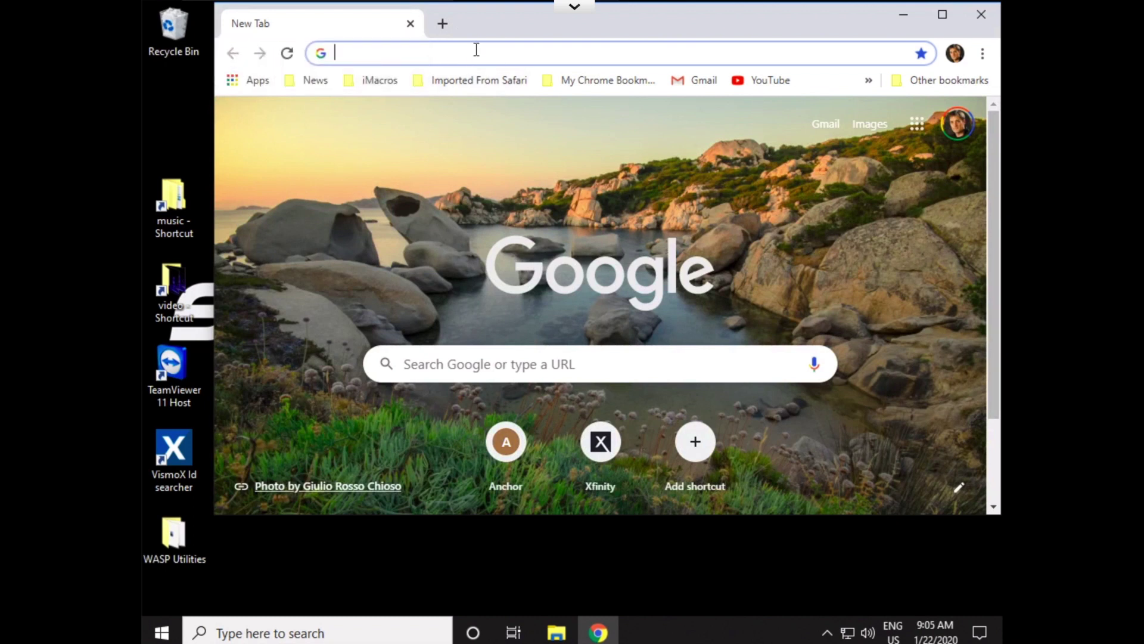
{"action": "type", "text": "stagesflight.com"}
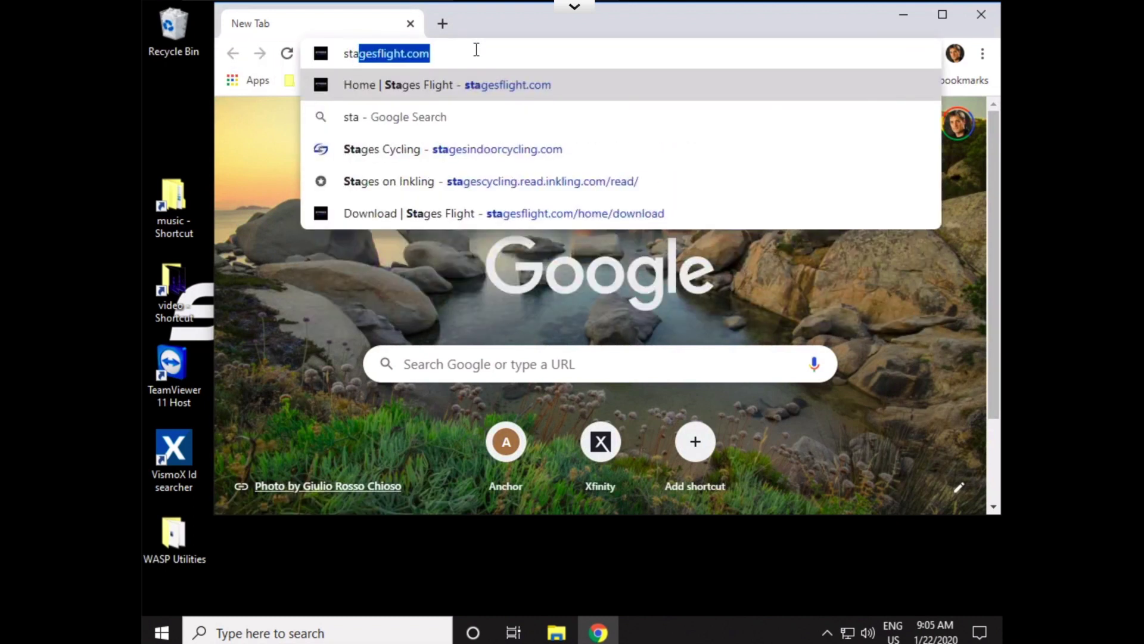
{"action": "key", "text": "Return"}
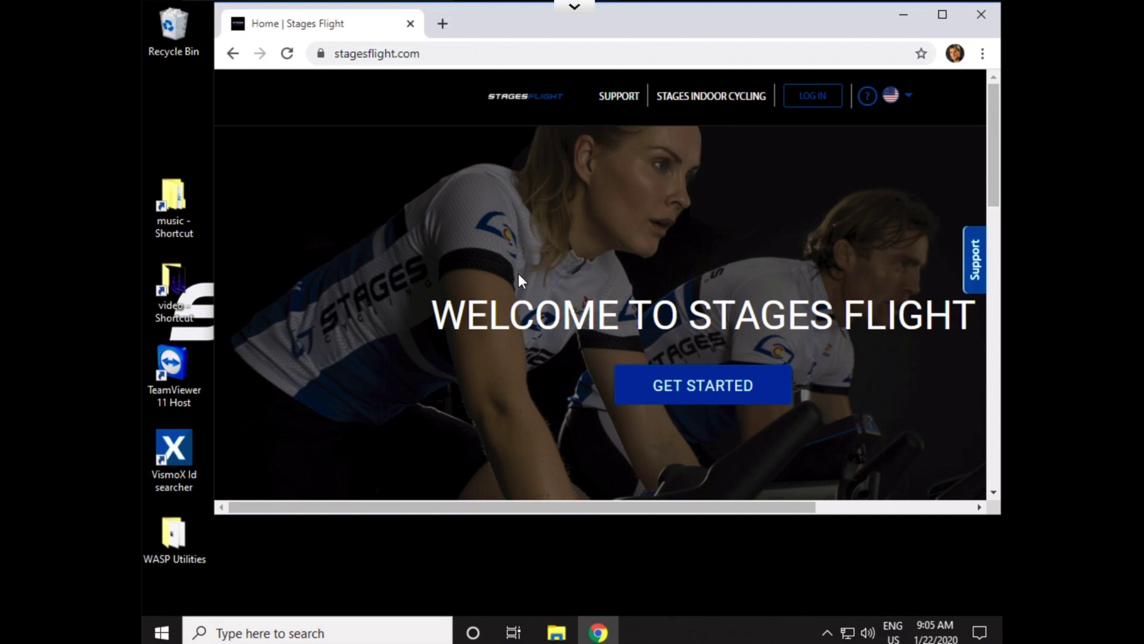
- Open the Download page from the site footer and download the Group Display for Windows v1.6.4 installer
{"action": "scroll", "coordinate": [521, 386], "scroll_direction": "down", "scroll_amount": 5}
{"action": "scroll", "coordinate": [520, 386], "scroll_direction": "down", "scroll_amount": 12}
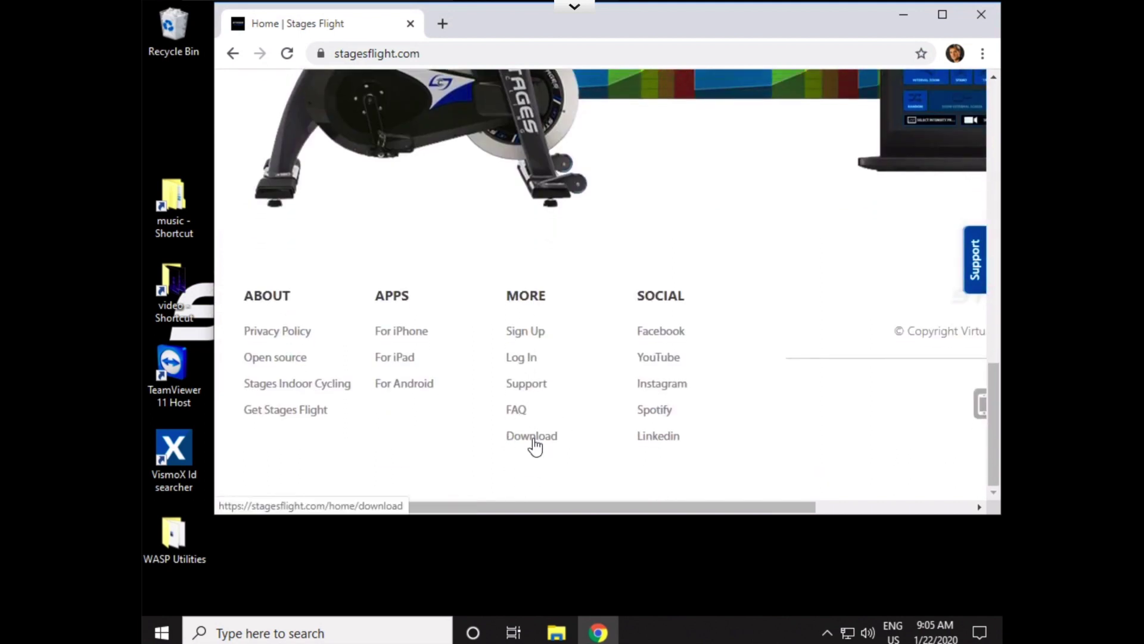
{"action": "left_click", "coordinate": [532, 439]}
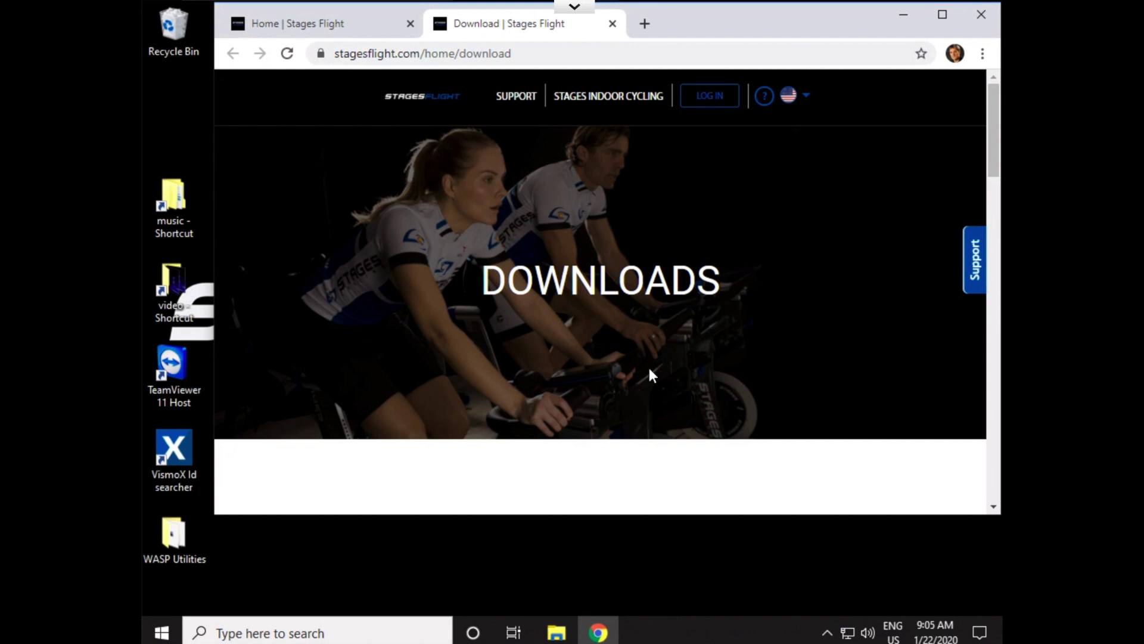
{"action": "scroll", "coordinate": [662, 367], "scroll_direction": "down", "scroll_amount": 6}
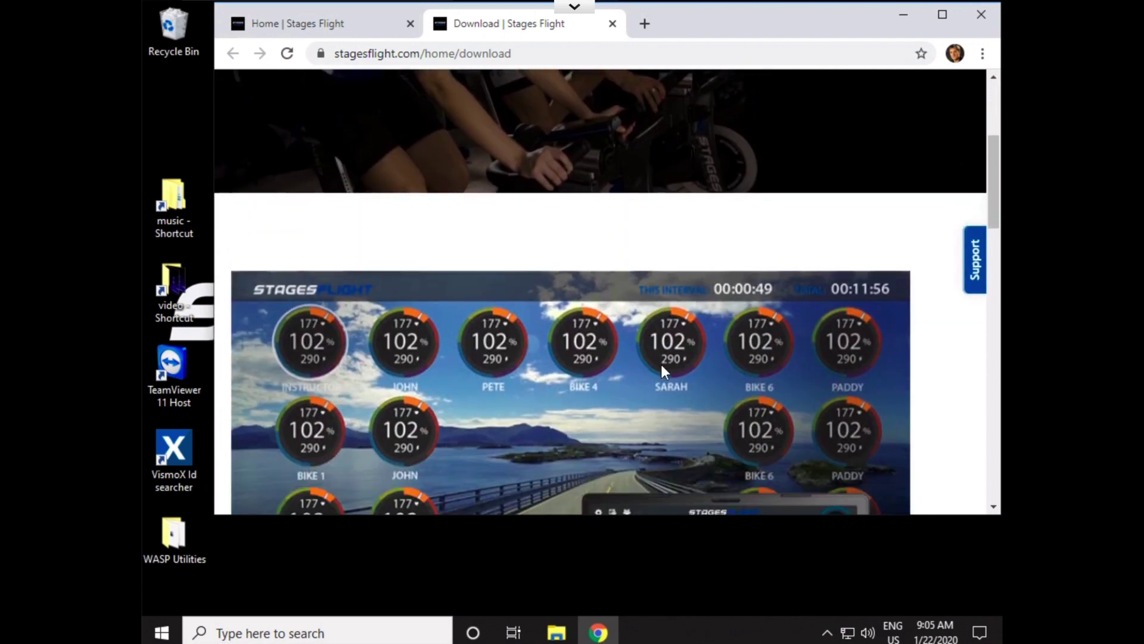
{"action": "scroll", "coordinate": [661, 364], "scroll_direction": "down", "scroll_amount": 7}
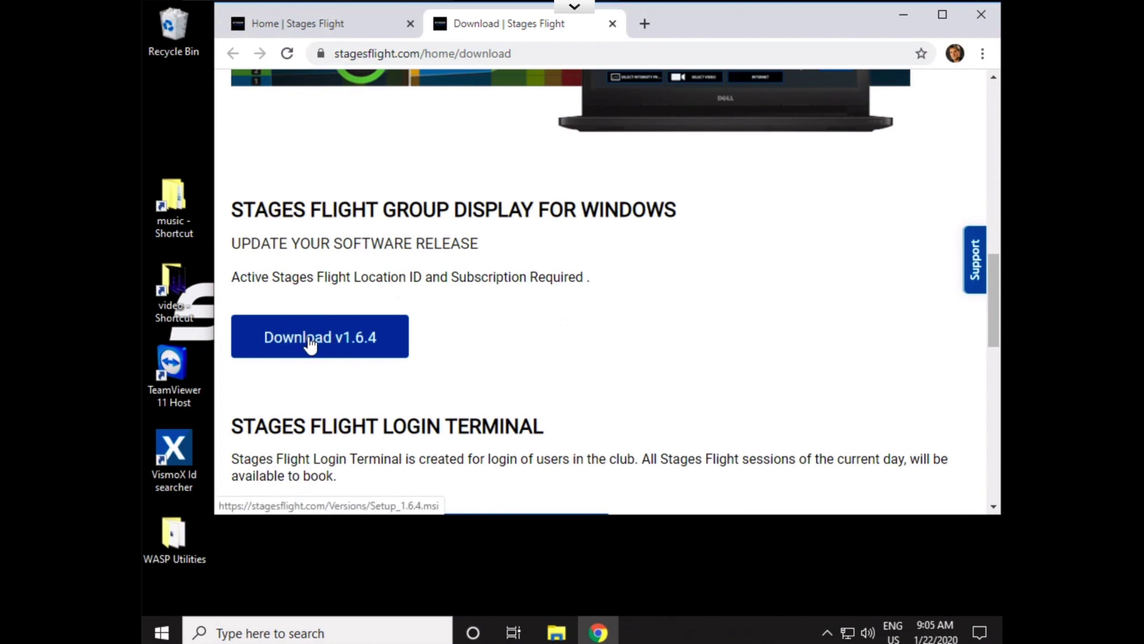
{"action": "left_click", "coordinate": [310, 344]}
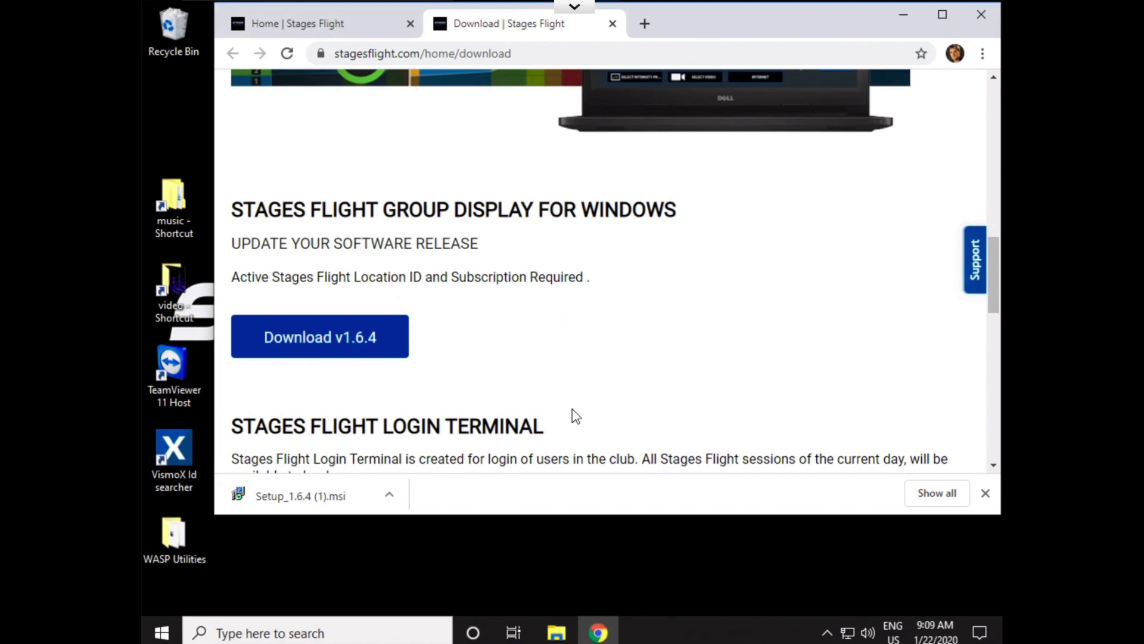
{"action": "left_click", "coordinate": [291, 505]}
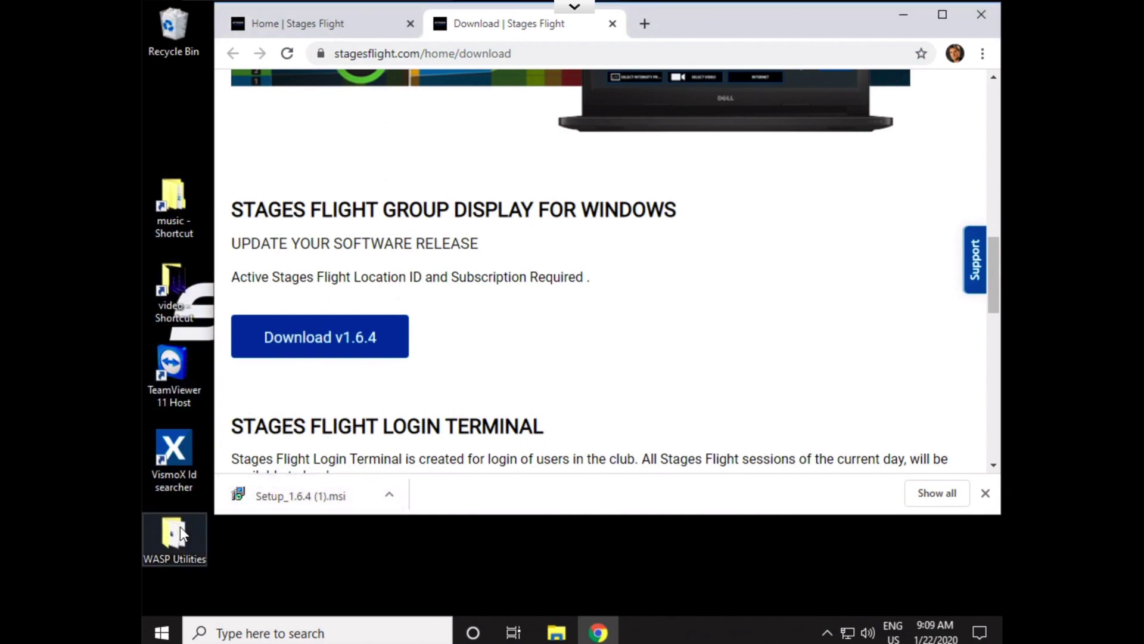
- Open File Explorer and switch to the Downloads folder under Quick access
{"action": "double_click", "coordinate": [174, 191]}
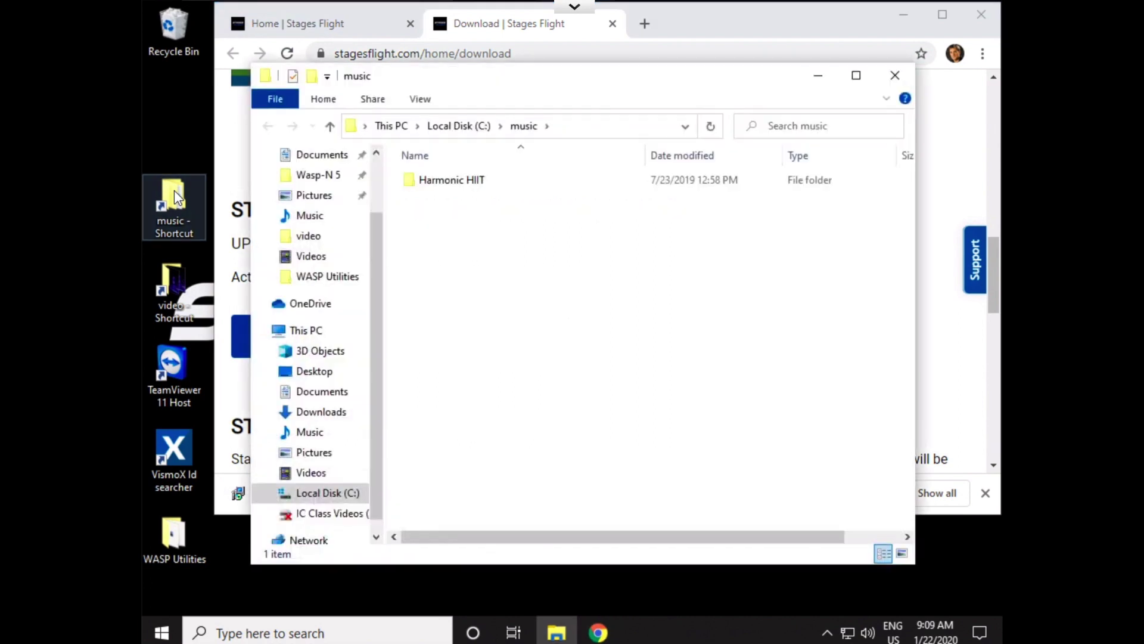
{"action": "left_click", "coordinate": [376, 245]}
{"action": "left_click_drag", "start_coordinate": [376, 245], "coordinate": [370, 174]}
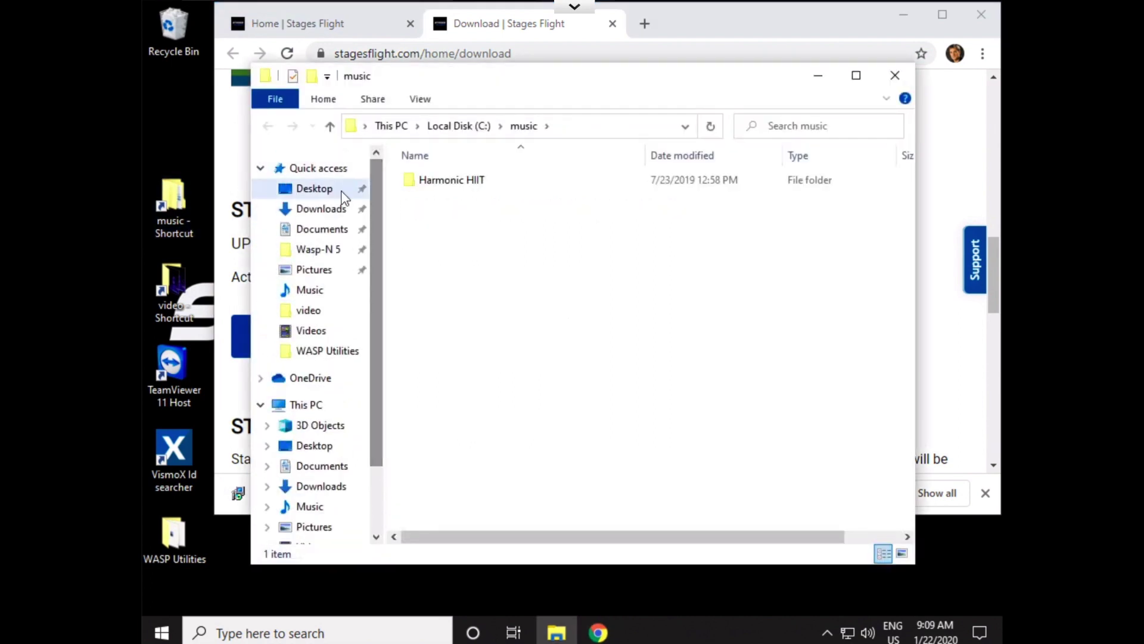
{"action": "left_click", "coordinate": [316, 211]}
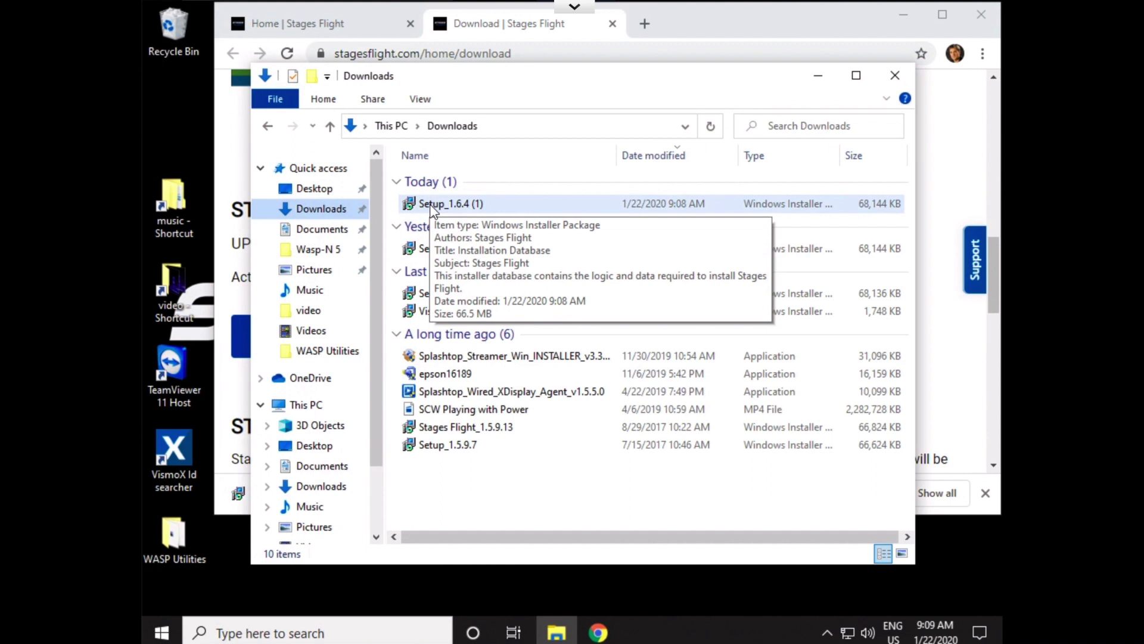
- Run Setup_1.6.4 (1).msi, accept the licence, and keep the default media and install folders
{"action": "left_click", "coordinate": [895, 75]}
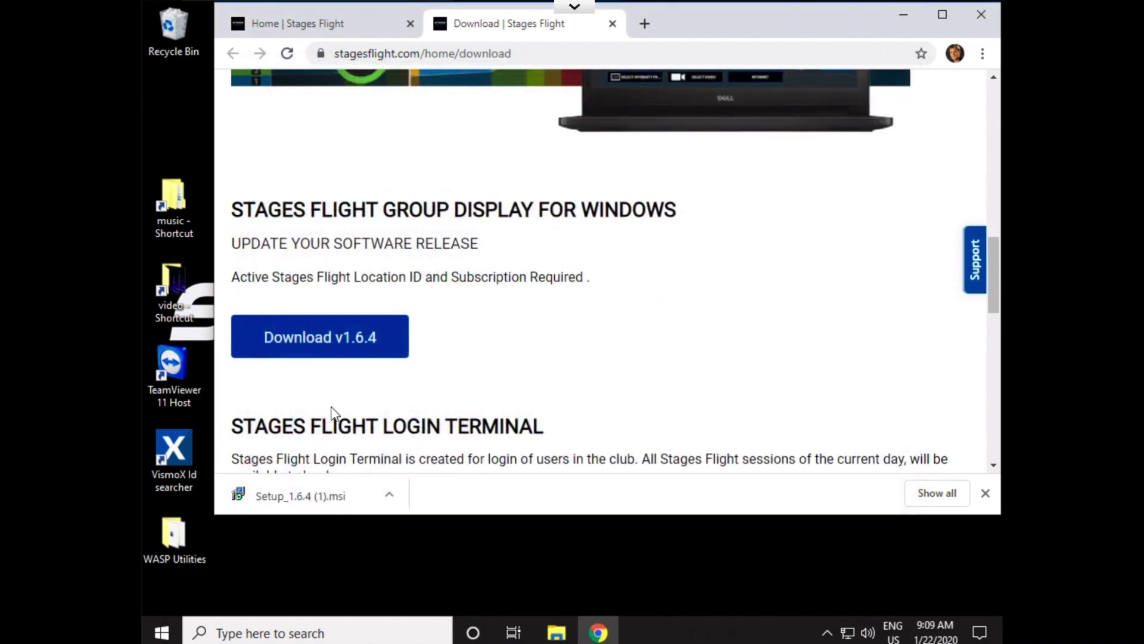
{"action": "left_click", "coordinate": [305, 495]}
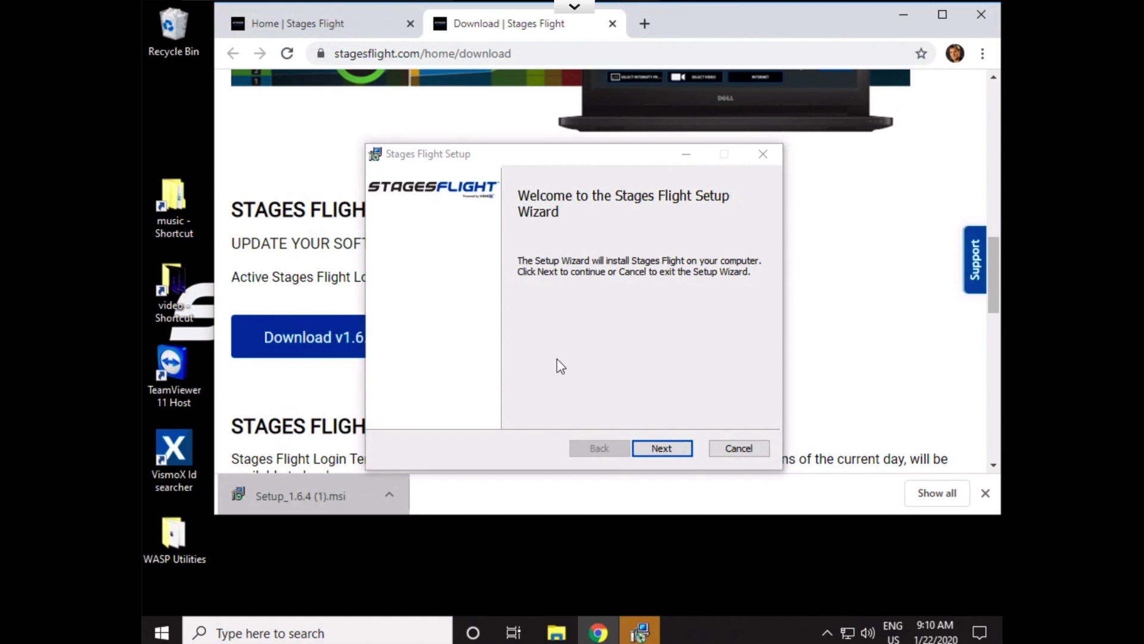
{"action": "left_click", "coordinate": [662, 448]}
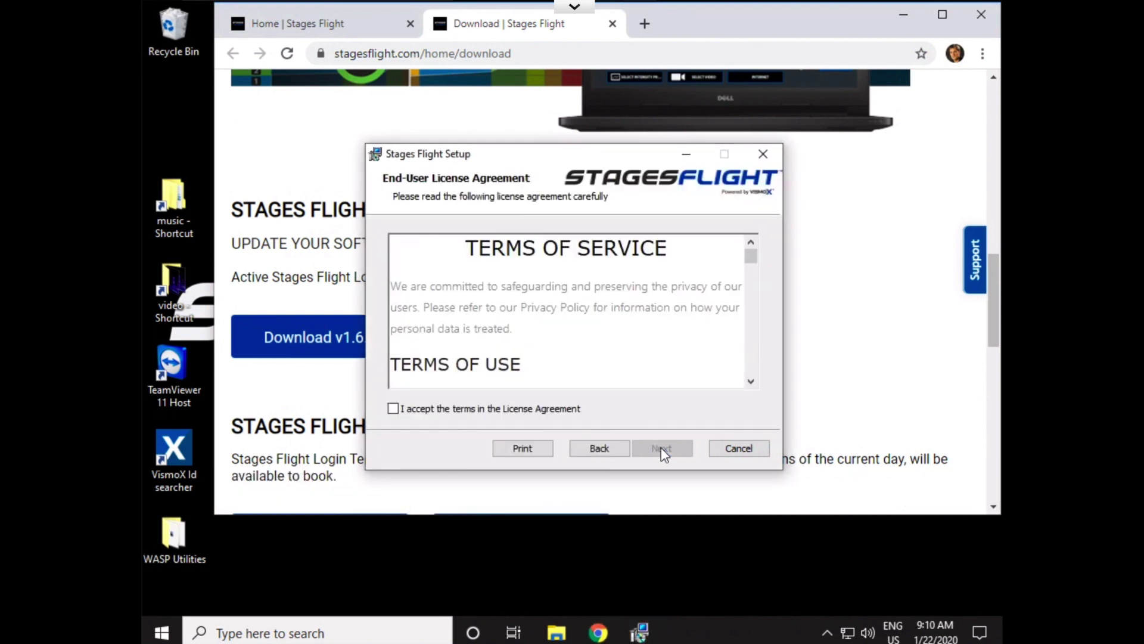
{"action": "left_click", "coordinate": [393, 409]}
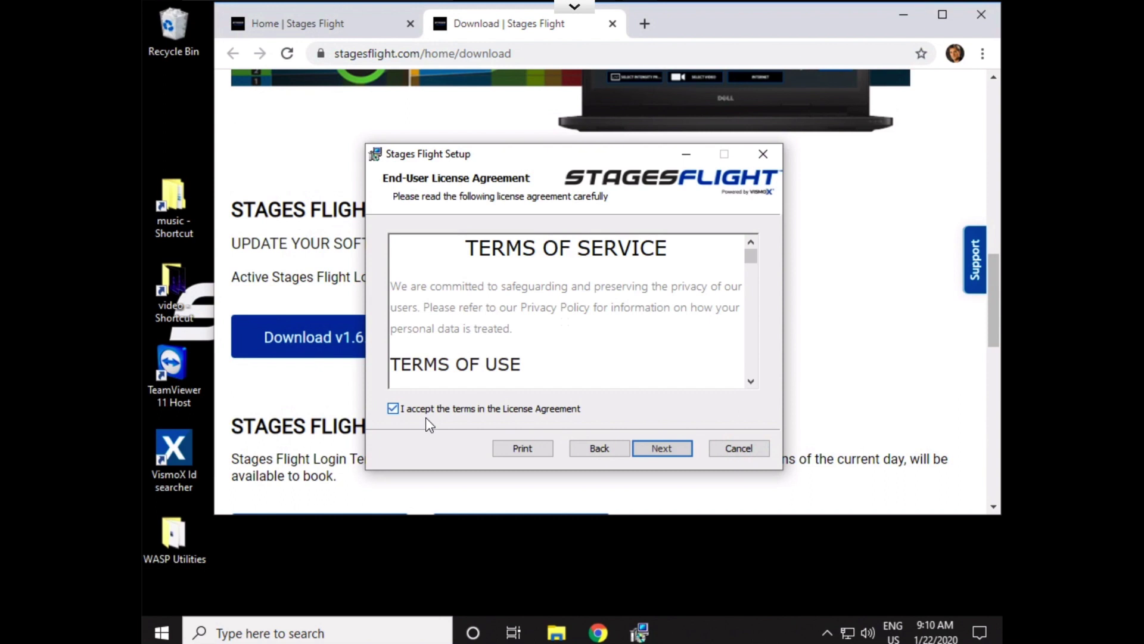
{"action": "left_click", "coordinate": [662, 448]}
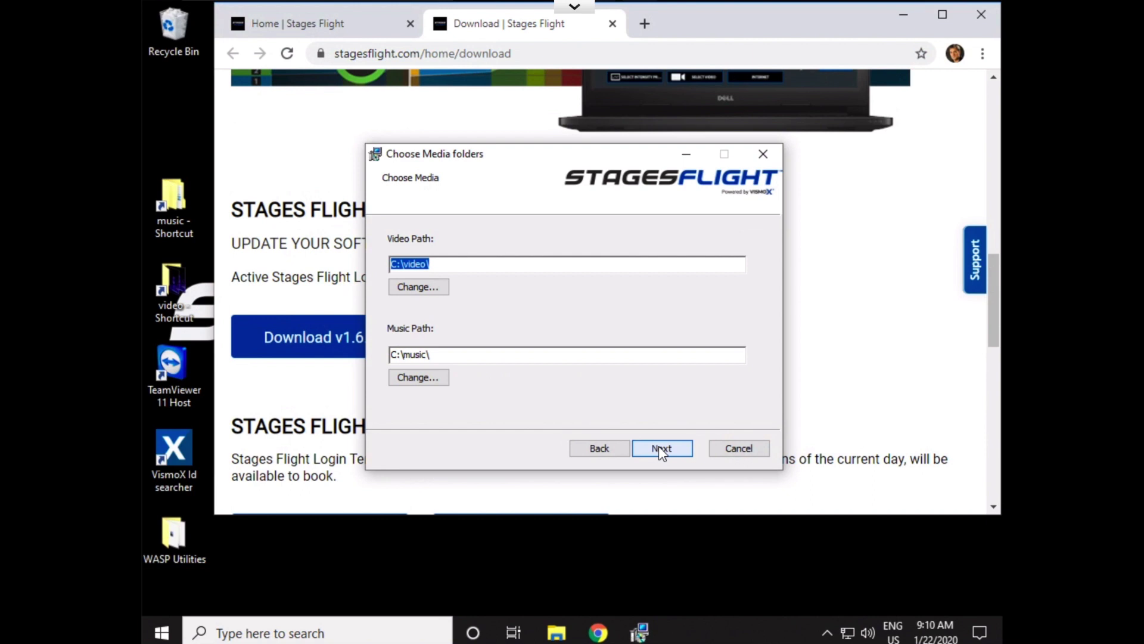
{"action": "left_click", "coordinate": [659, 446]}
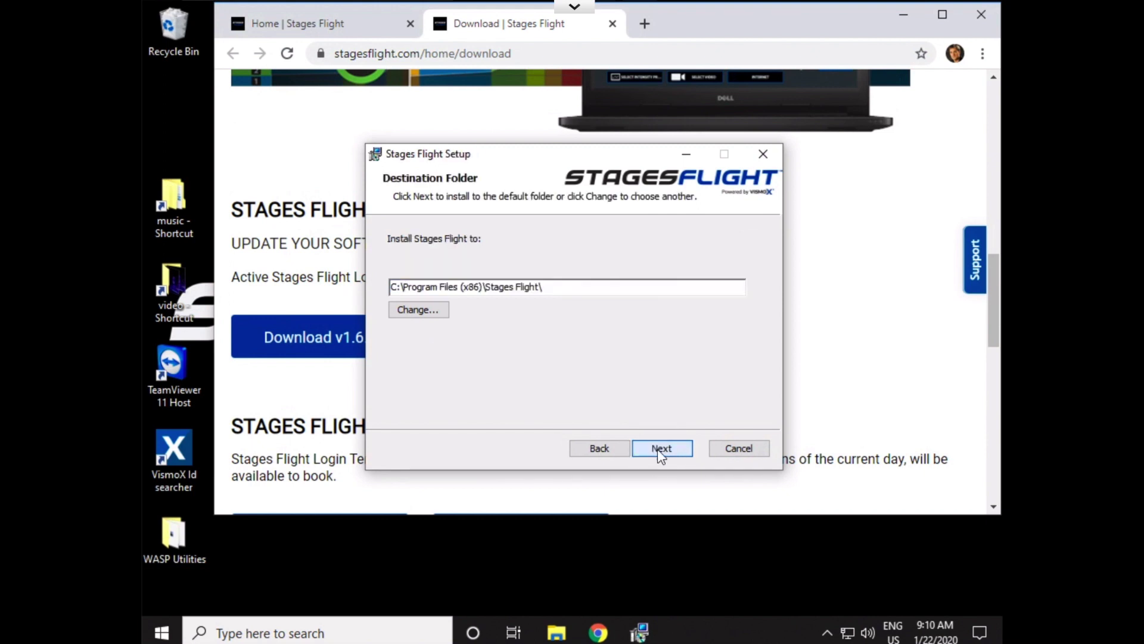
{"action": "left_click", "coordinate": [656, 449]}
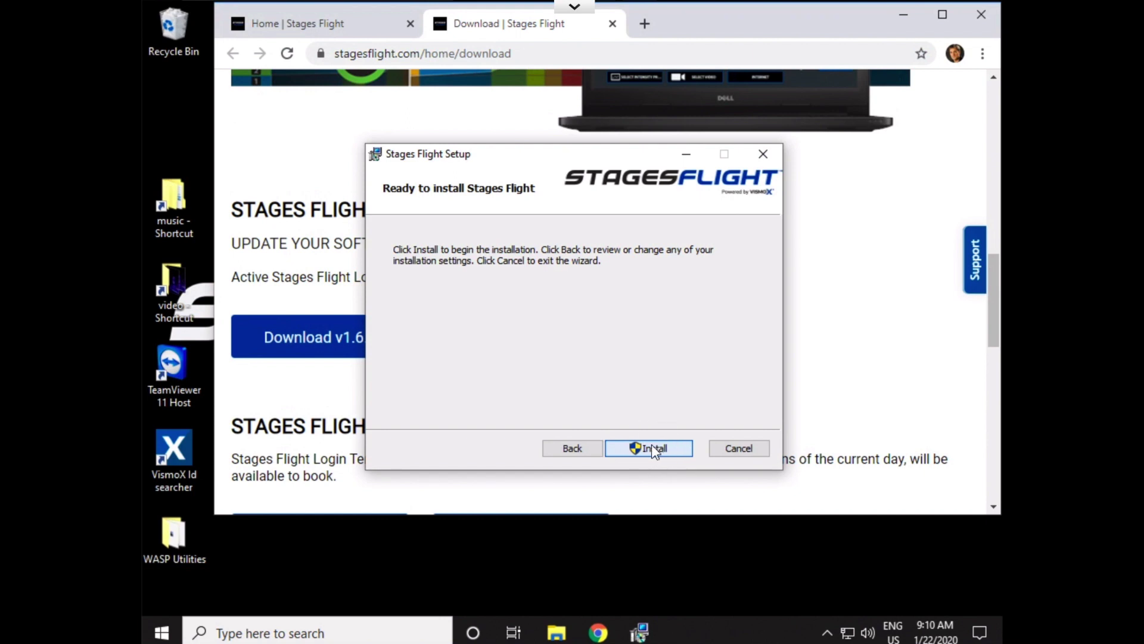
{"action": "left_click", "coordinate": [652, 448]}
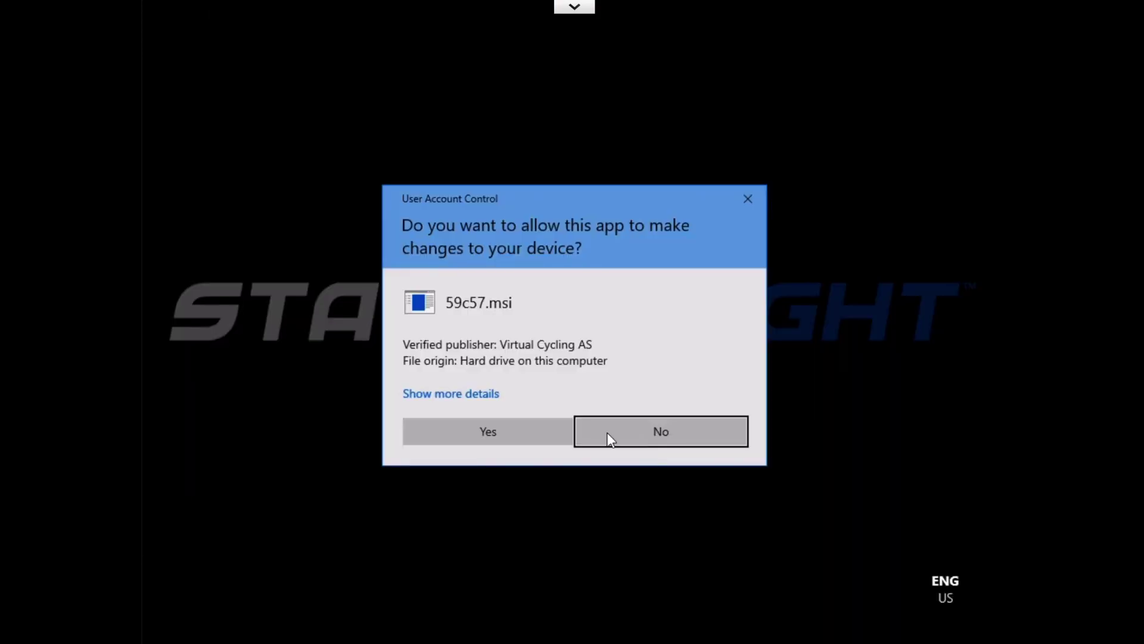
- Install VLC in English with the default components and untick 'Run VLC media player'
{"action": "left_click", "coordinate": [498, 430]}
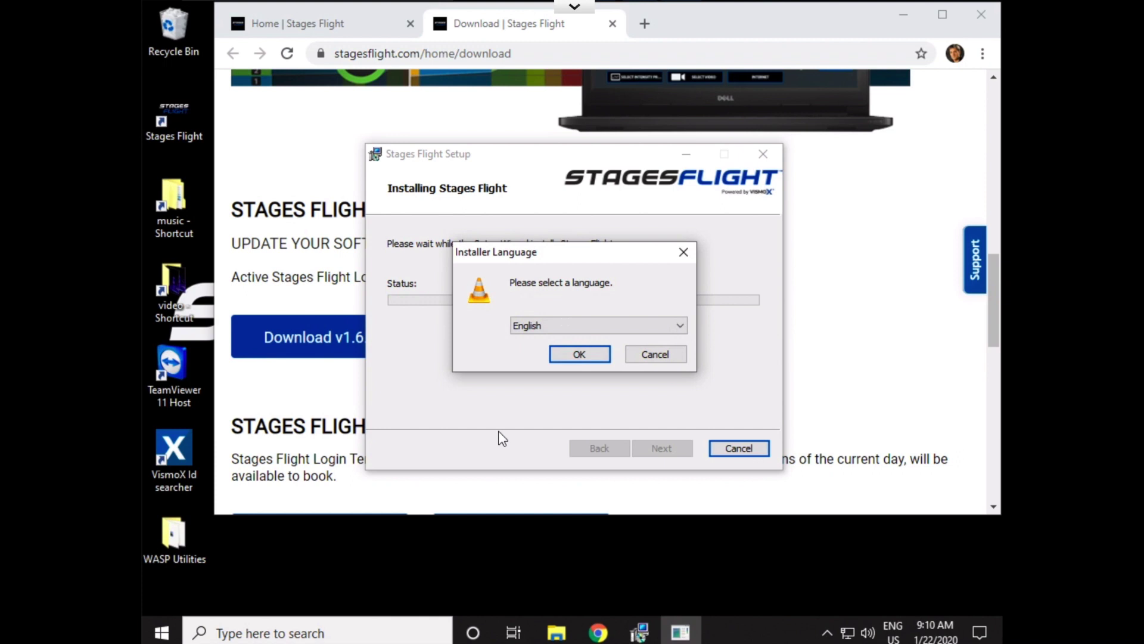
{"action": "left_click", "coordinate": [574, 354]}
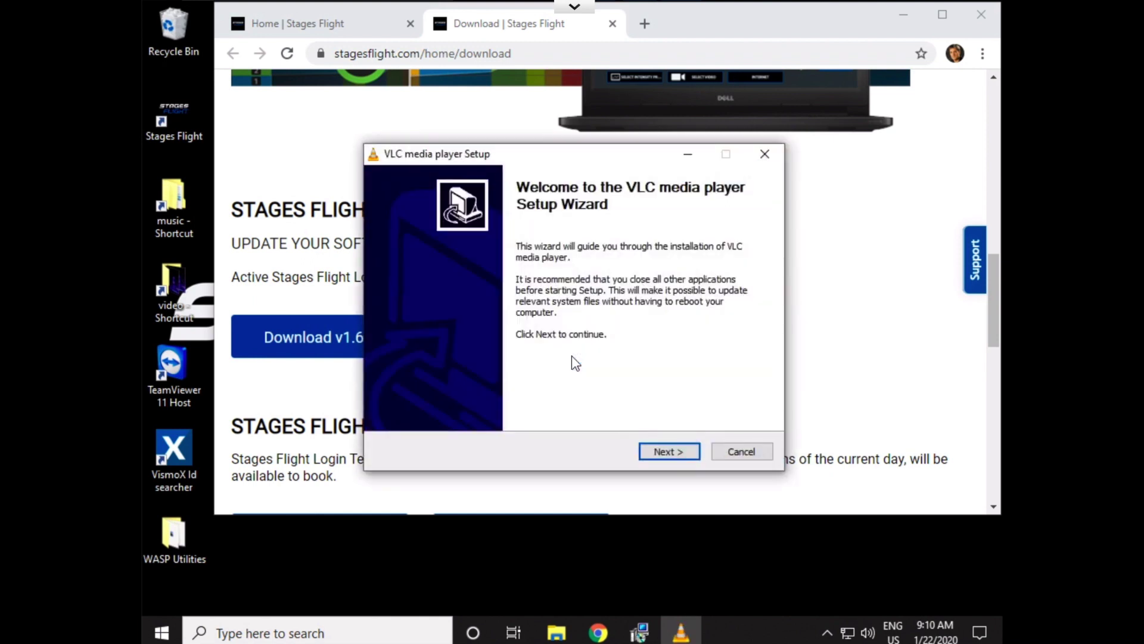
{"action": "left_click", "coordinate": [662, 451]}
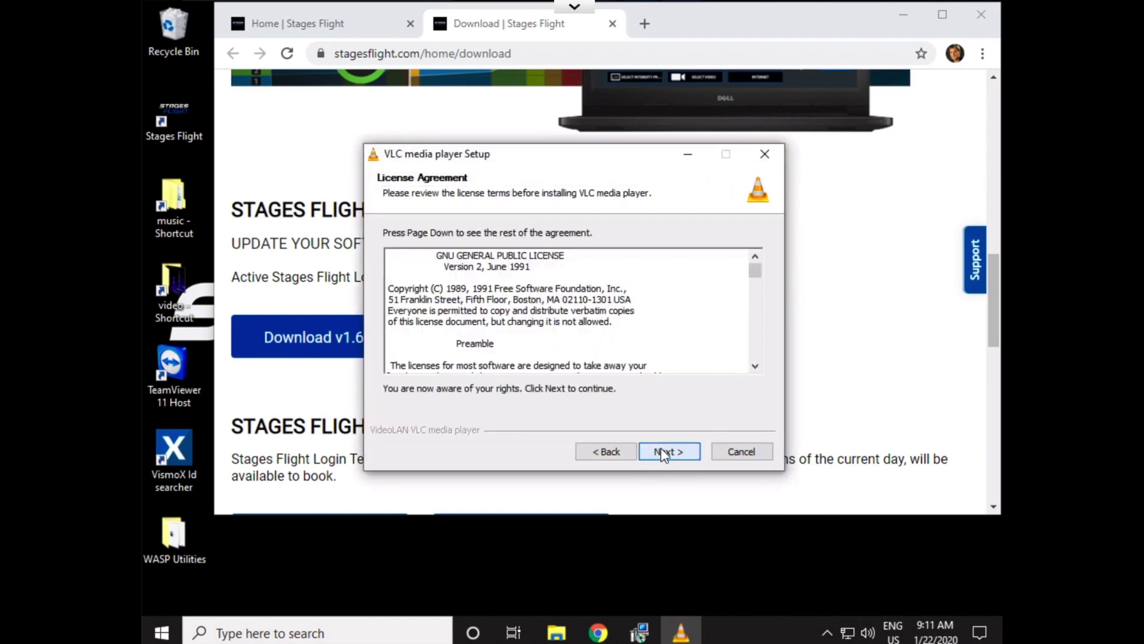
{"action": "left_click", "coordinate": [662, 451]}
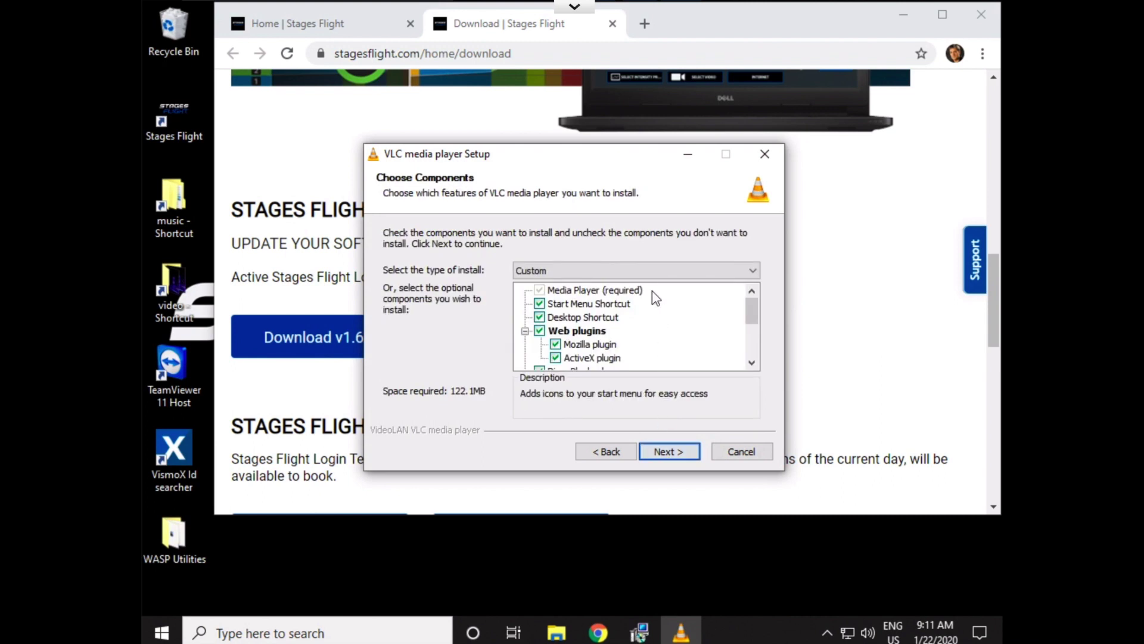
{"action": "left_click", "coordinate": [665, 454]}
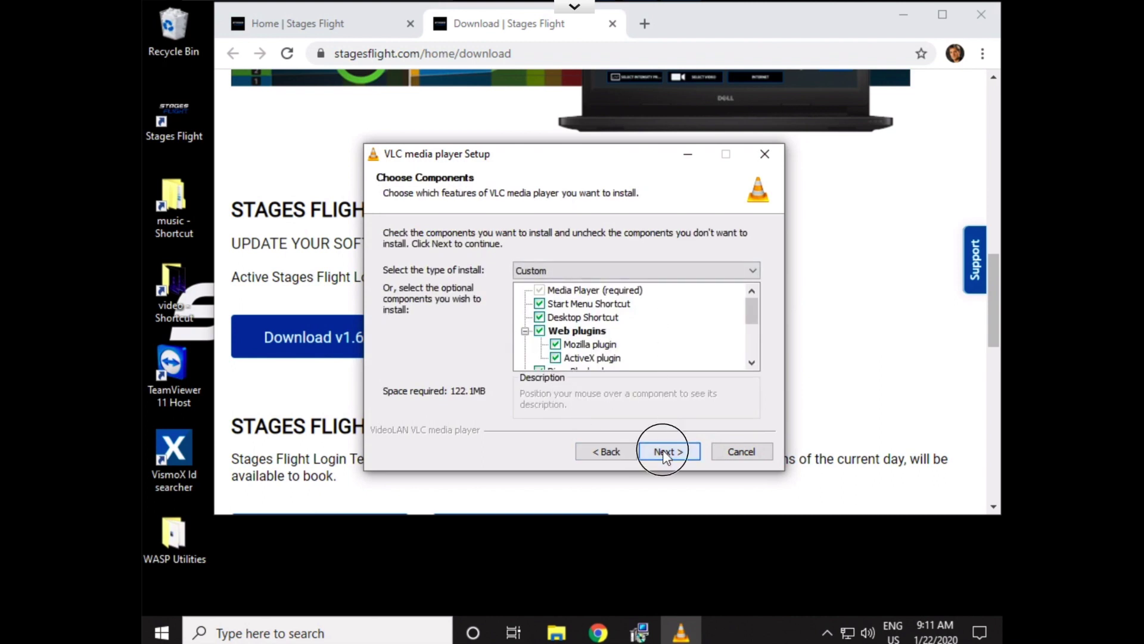
{"action": "left_click", "coordinate": [663, 451]}
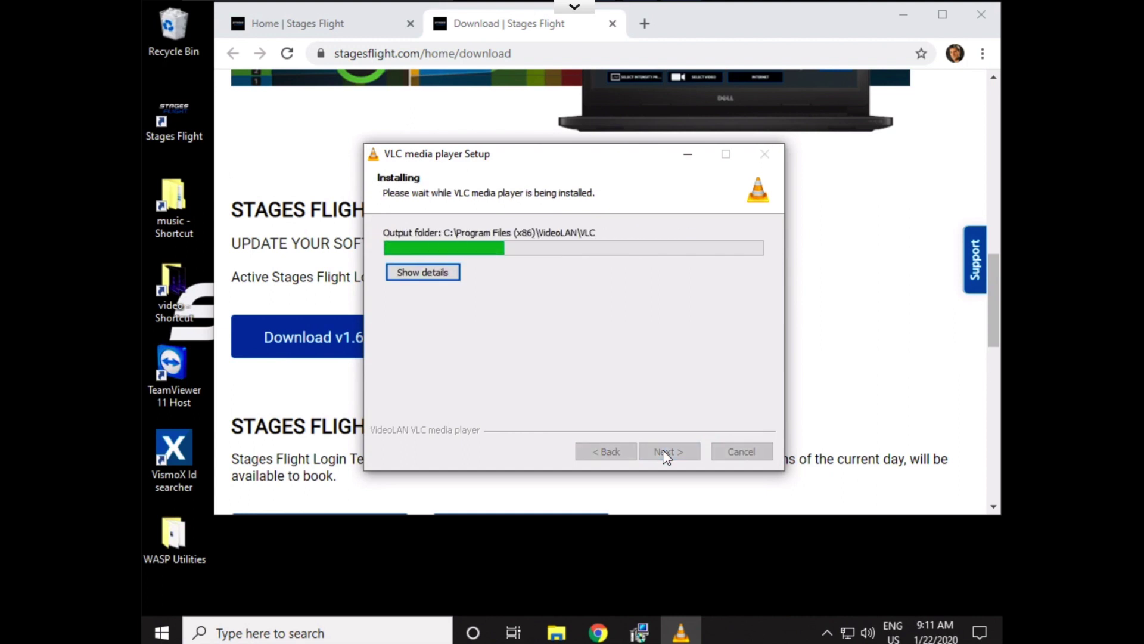
{"action": "left_click", "coordinate": [662, 451]}
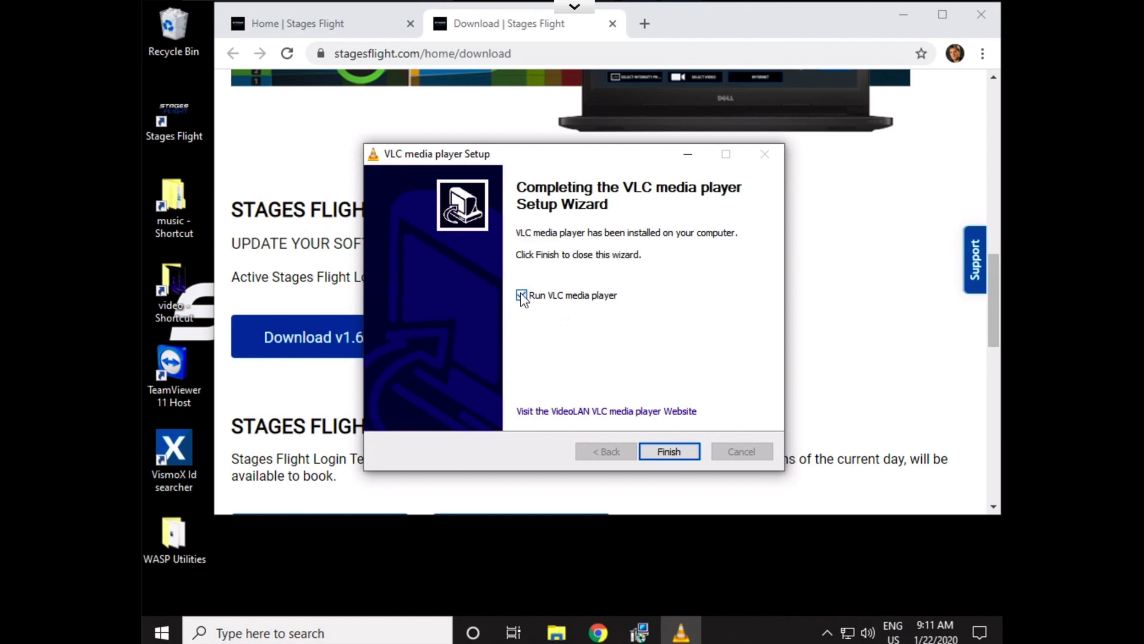
{"action": "left_click", "coordinate": [521, 296]}
- Finish the VLC and Stages Flight installers and close Chrome
{"action": "left_click", "coordinate": [667, 451]}
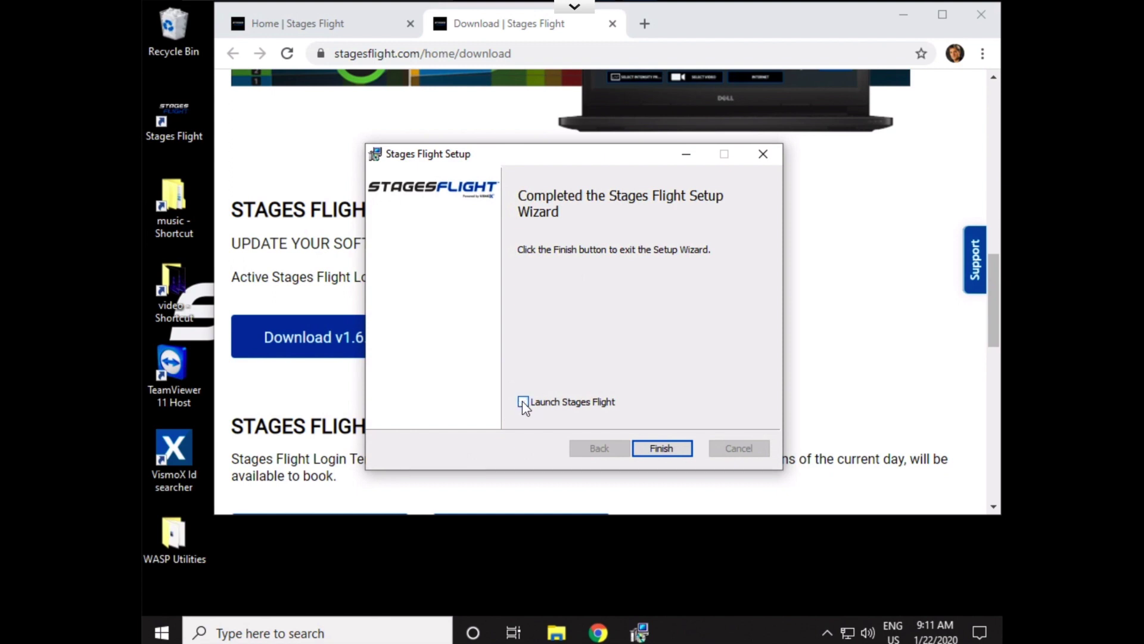
{"action": "left_click", "coordinate": [664, 448]}
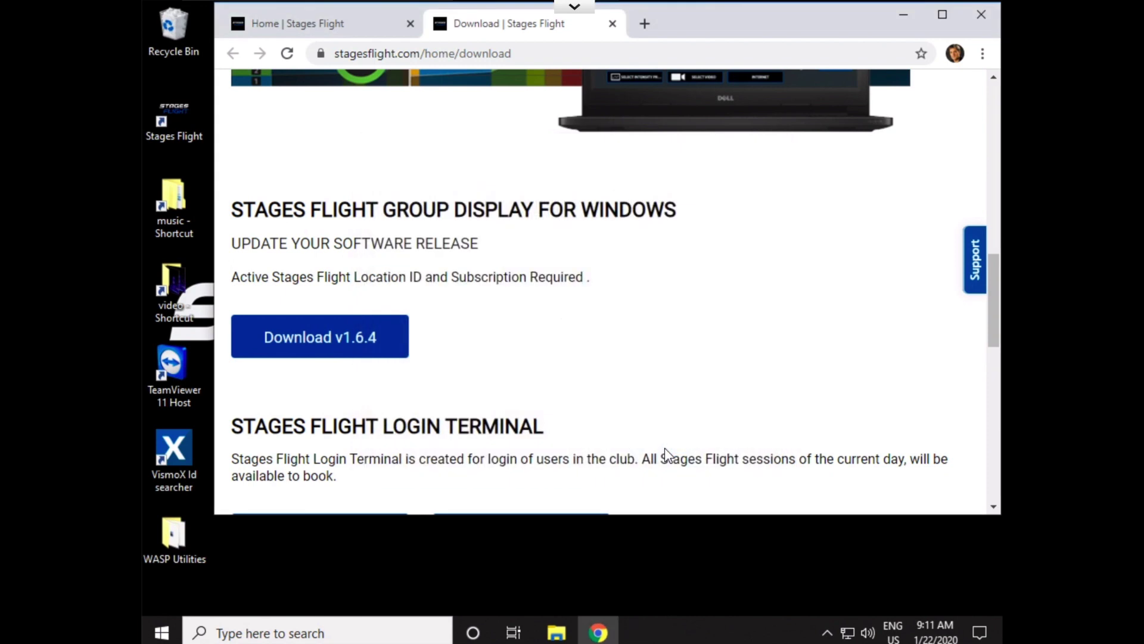
{"action": "left_click", "coordinate": [981, 14]}
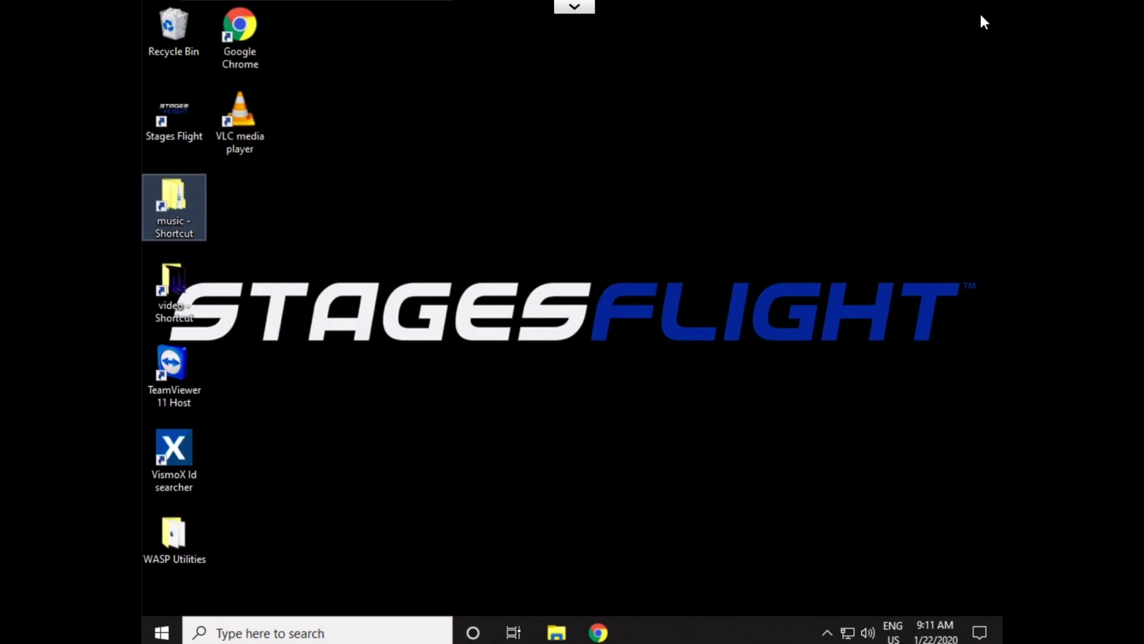
- Start Stages Flight from the desktop and enter the club's location ID and password
{"action": "left_click", "coordinate": [181, 107]}
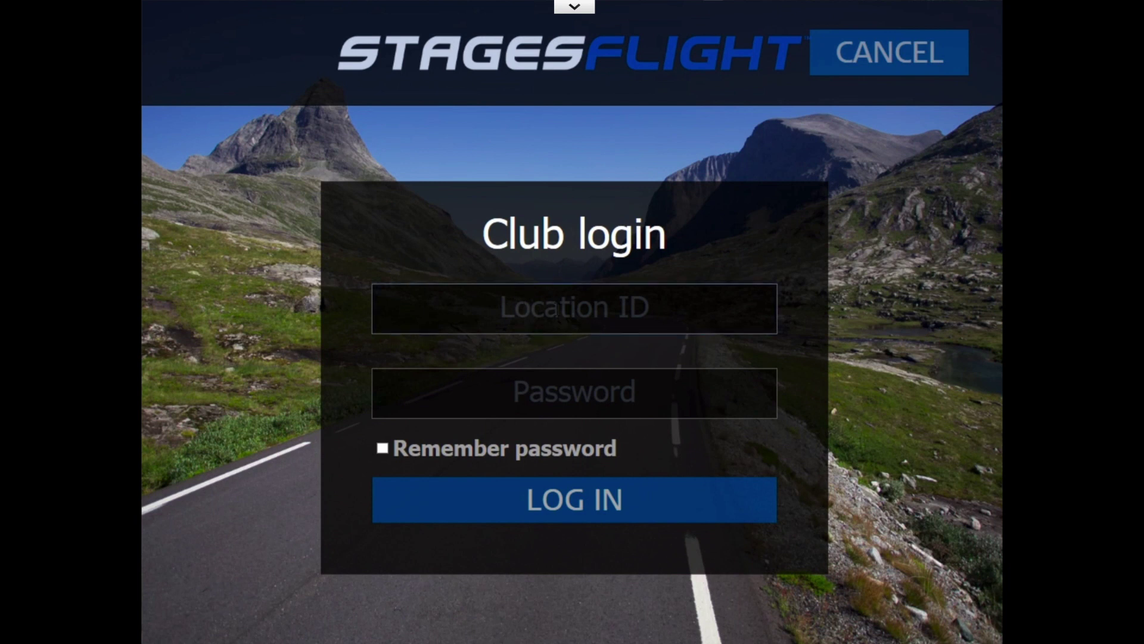
{"action": "left_click", "coordinate": [484, 305]}
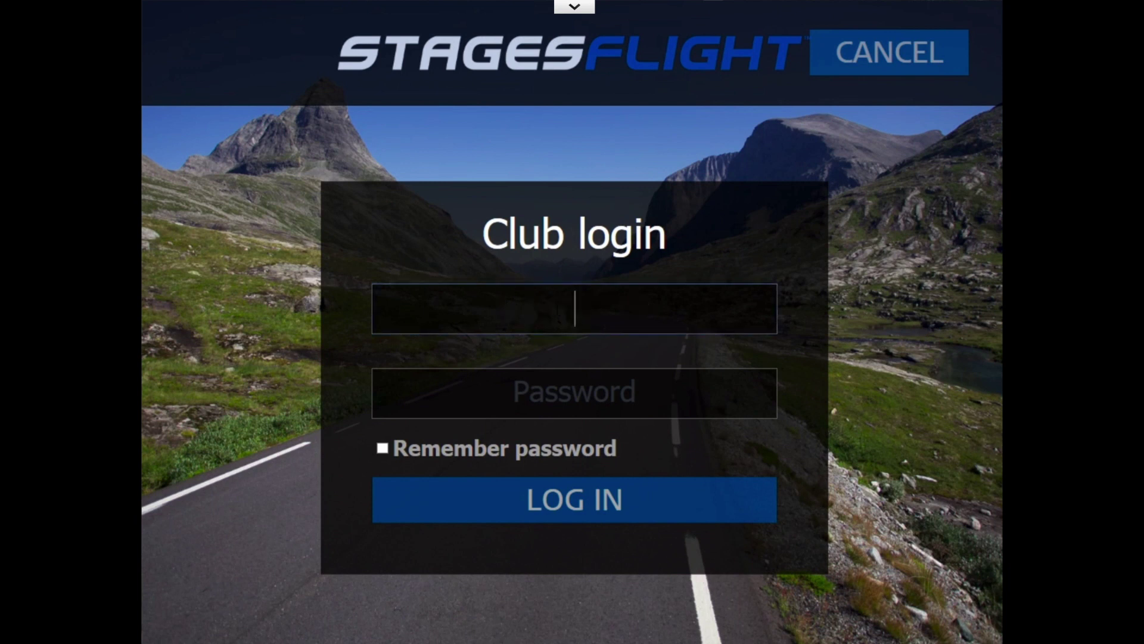
{"action": "type", "text": "fp932"}
{"action": "left_click", "coordinate": [578, 376]}
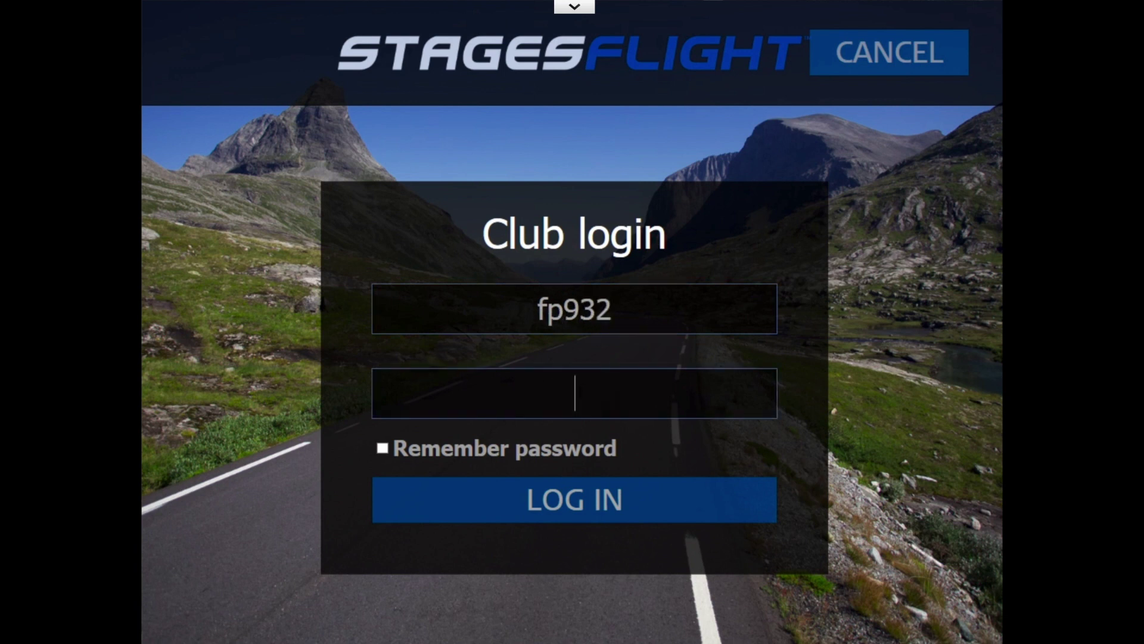
{"action": "type", "text": "aaaaaaaaa"}
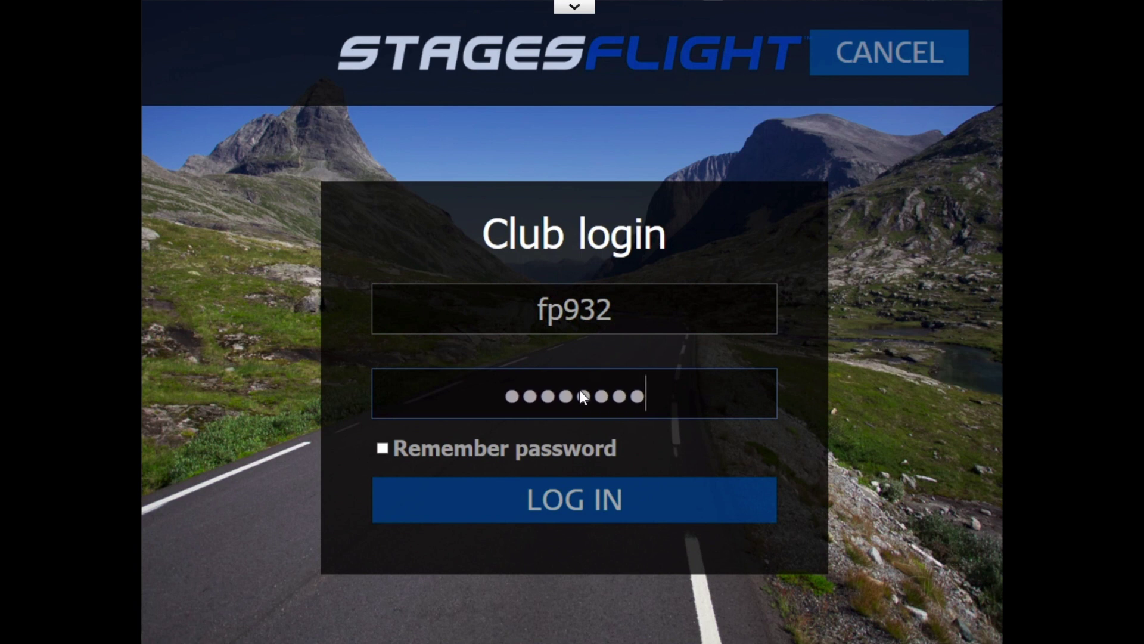
{"action": "type", "text": "a"}
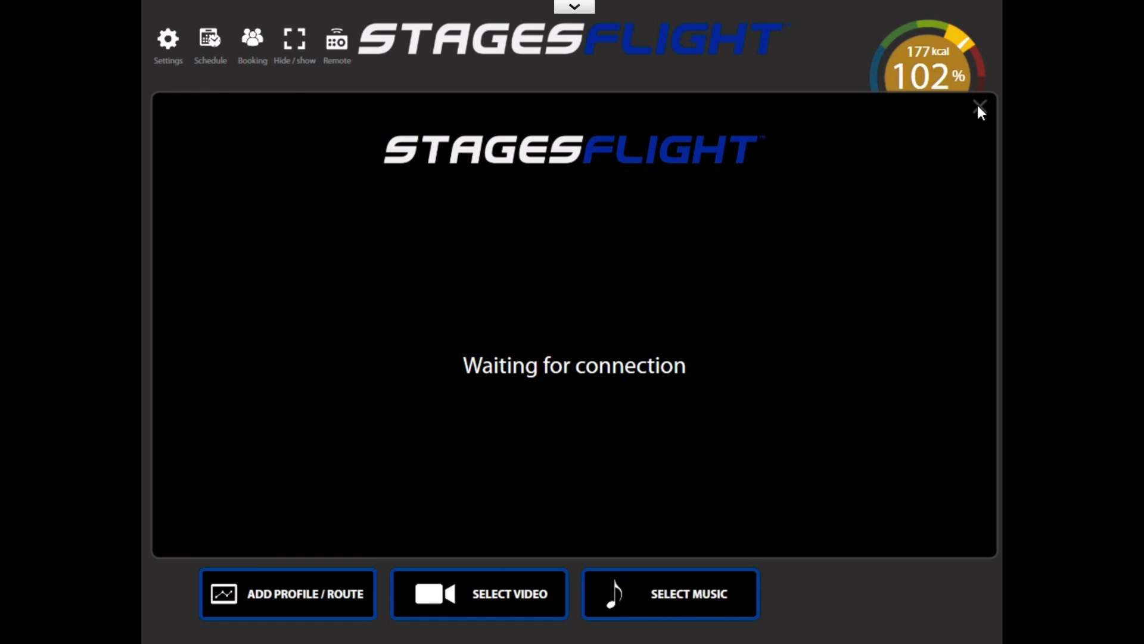
- Switch 'Automatic login of HR sensors' to OFF in Settings, save, and go back
{"action": "left_click", "coordinate": [979, 107]}
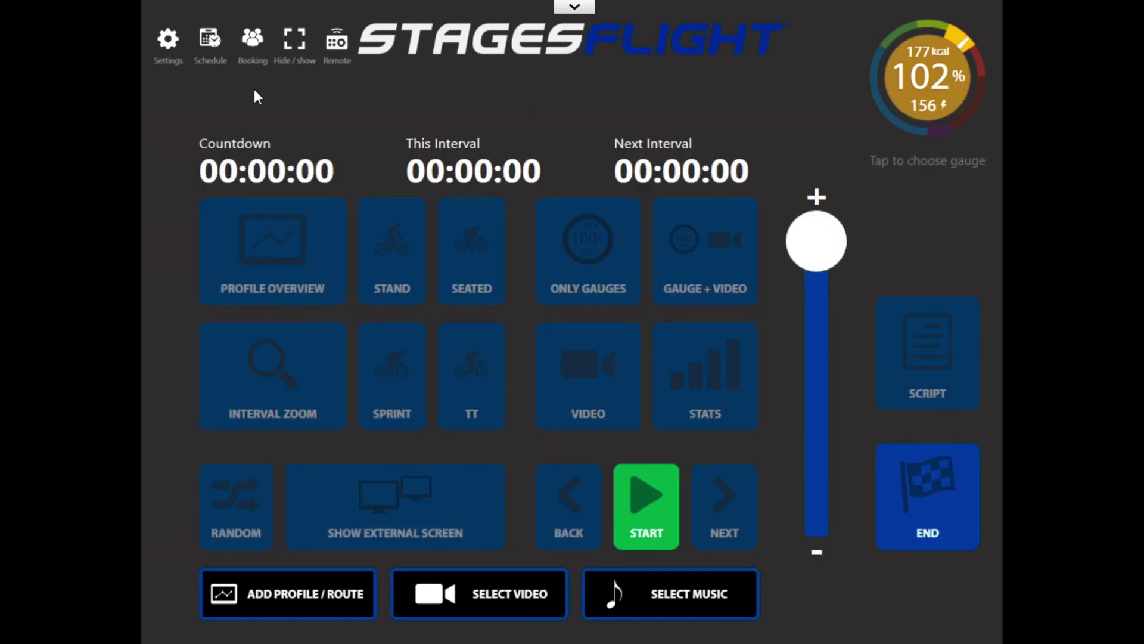
{"action": "left_click", "coordinate": [169, 43]}
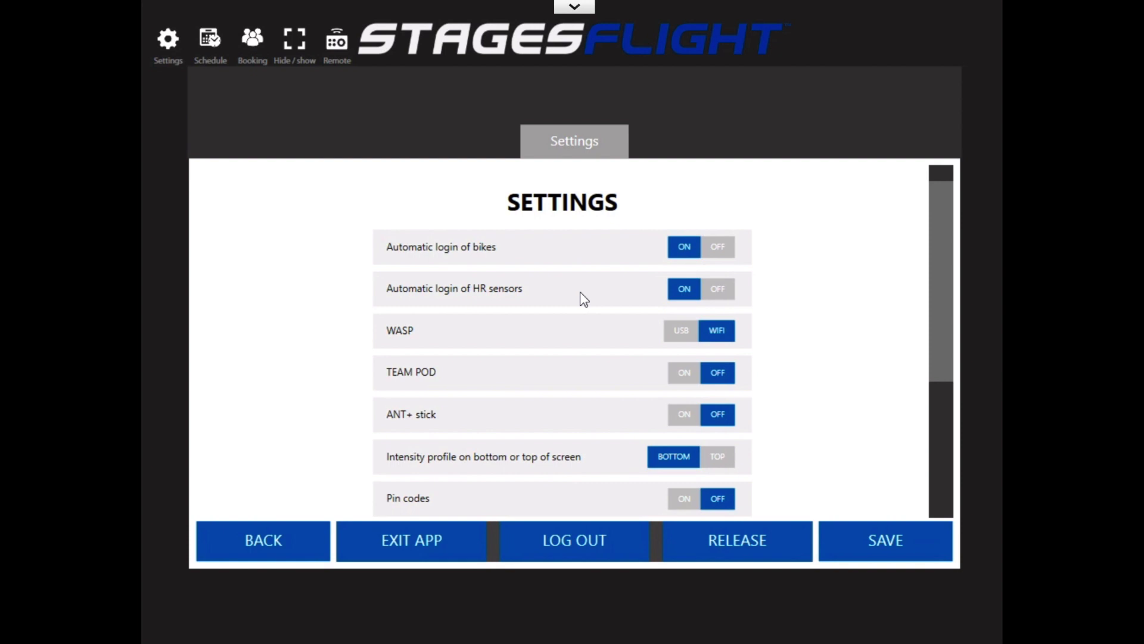
{"action": "left_click", "coordinate": [717, 289]}
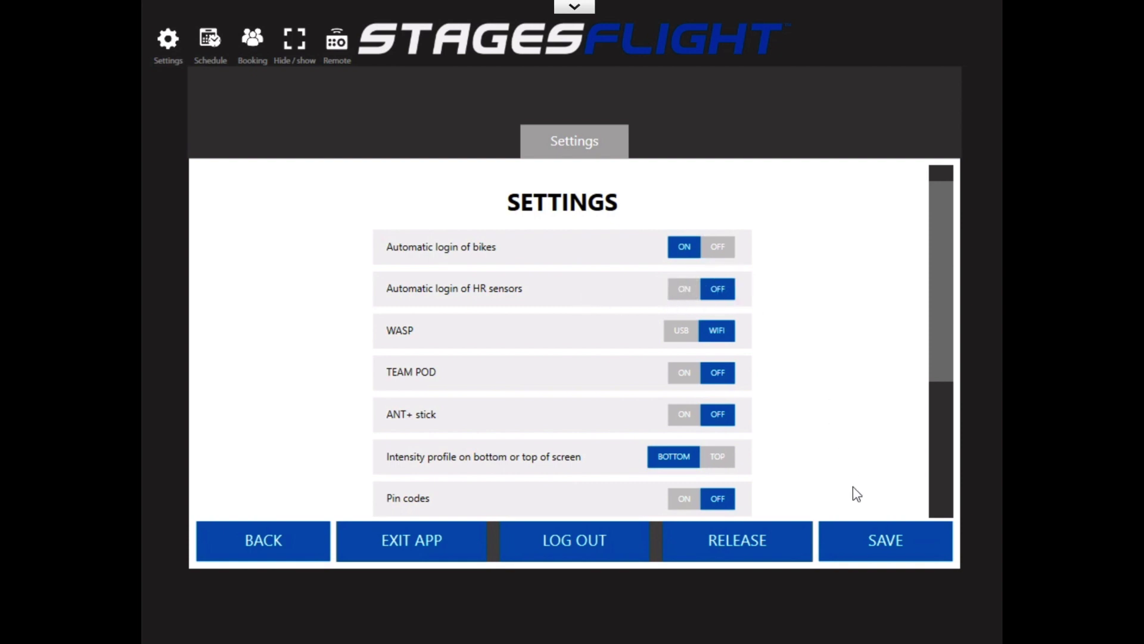
{"action": "left_click", "coordinate": [872, 538]}
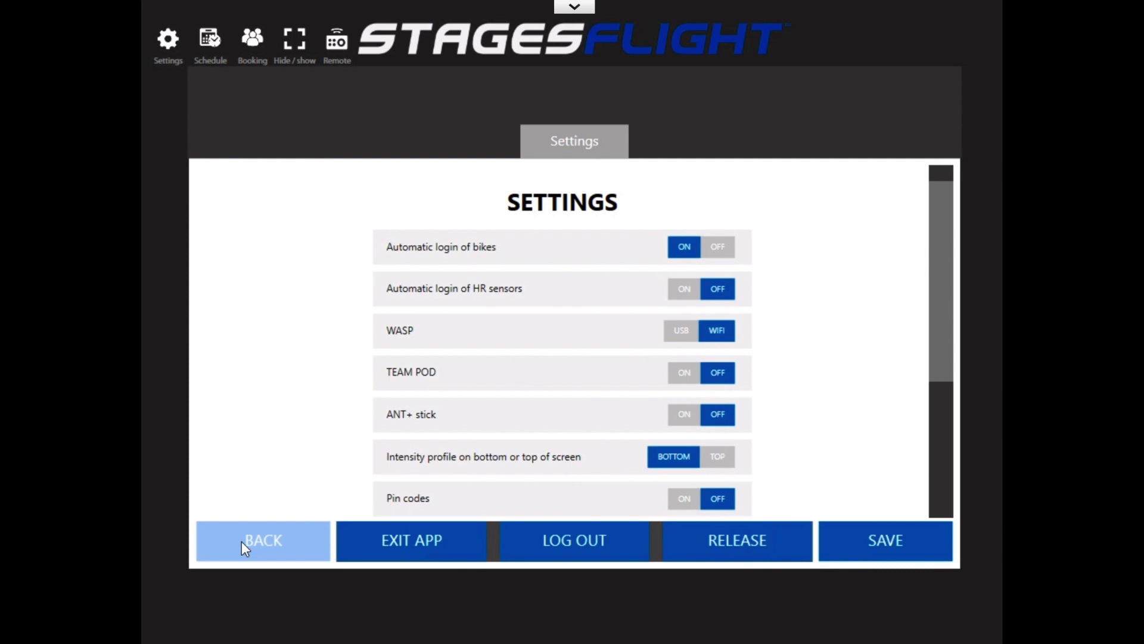
{"action": "left_click", "coordinate": [267, 542]}
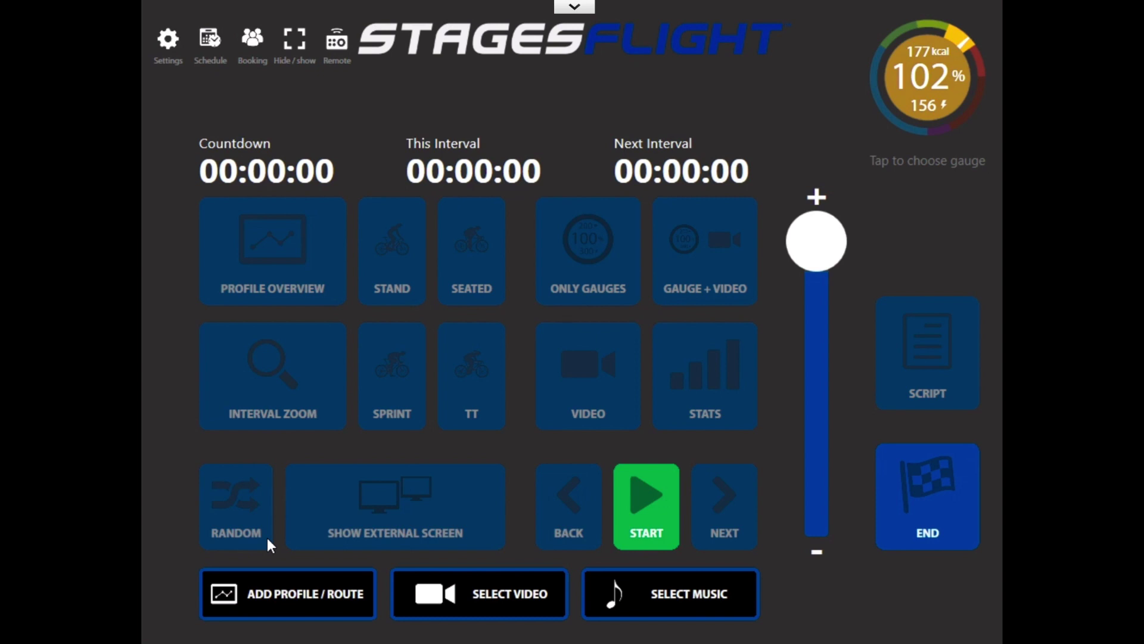
- Refresh the Choose instructor list to download videos, music and graphs, then confirm
{"action": "left_click", "coordinate": [285, 591]}
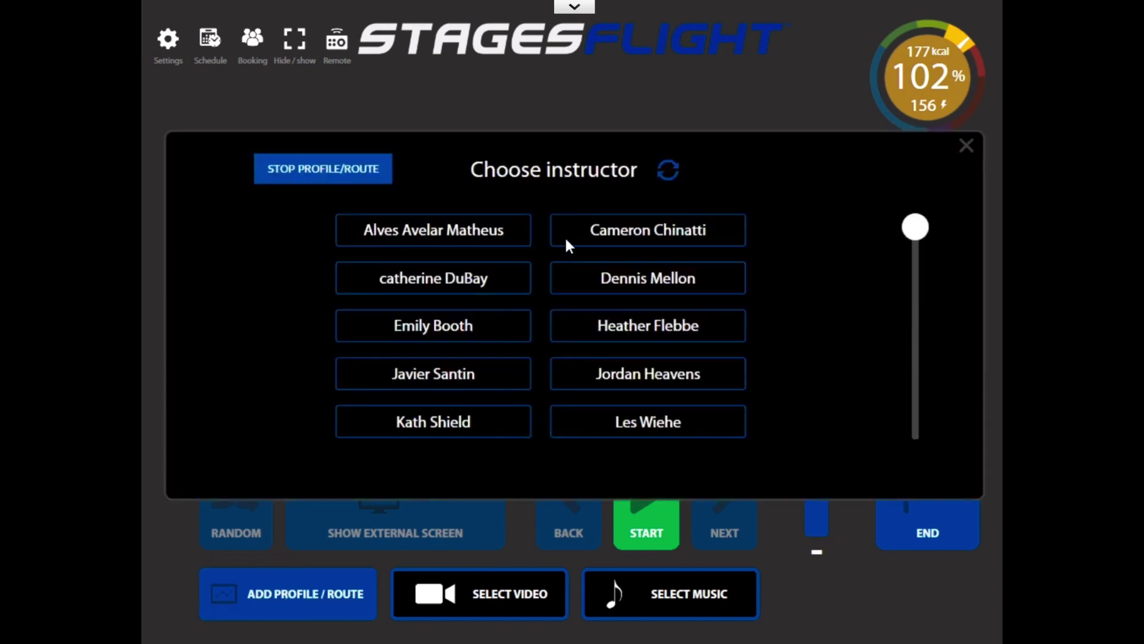
{"action": "left_click", "coordinate": [668, 169]}
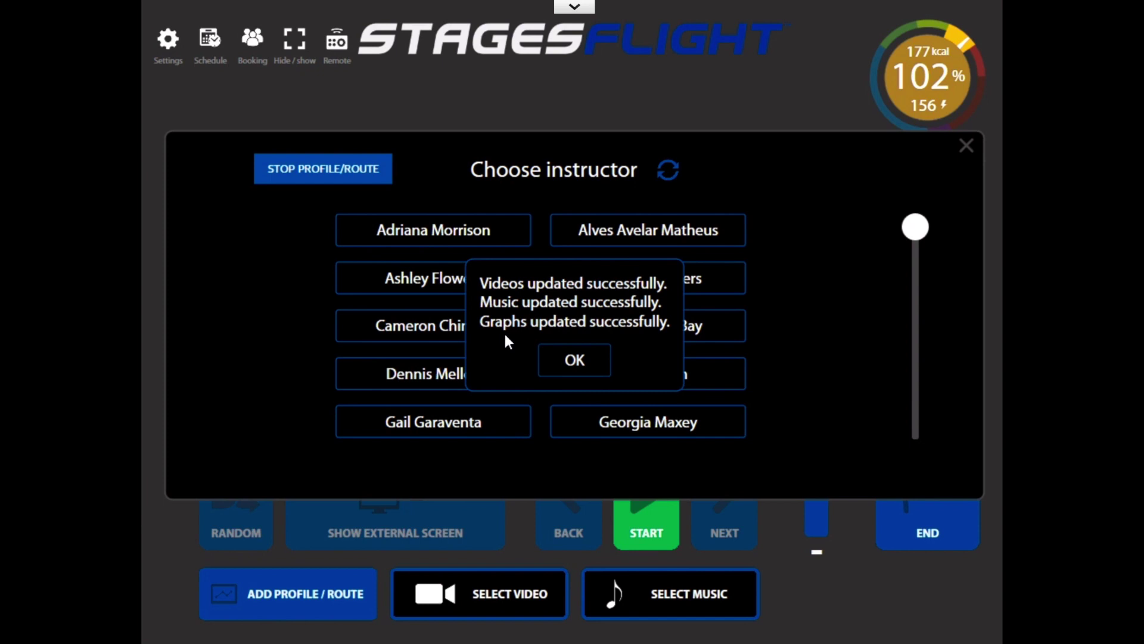
{"action": "left_click", "coordinate": [573, 362]}
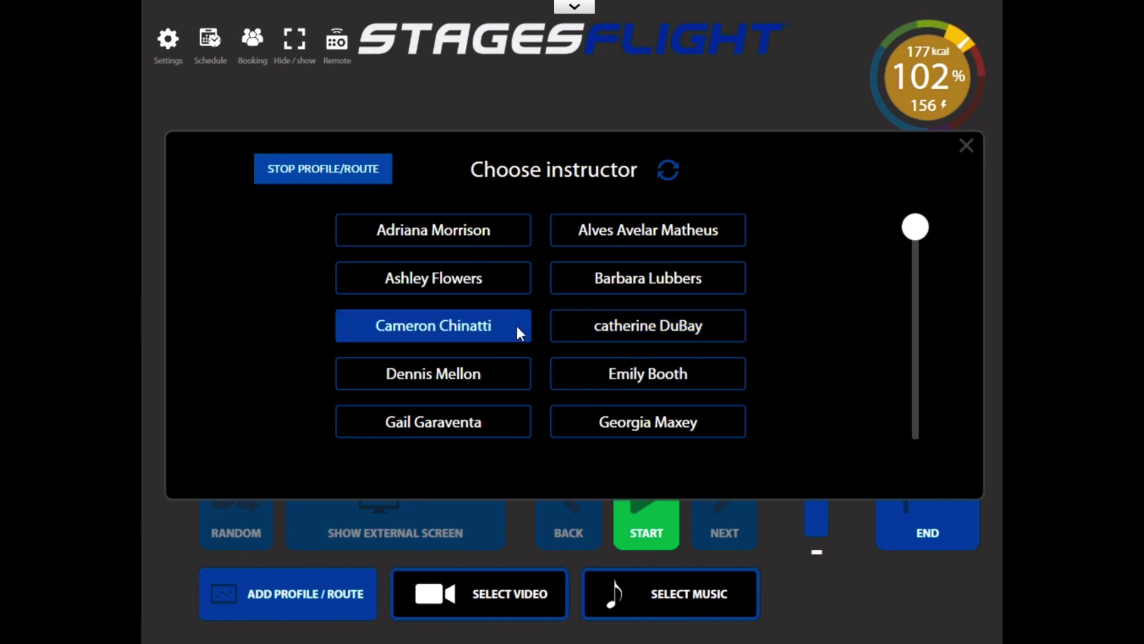
- Load an instructor's Stages Live & FTP profile (00:50:19) from Profile and routes
{"action": "left_click", "coordinate": [476, 380]}
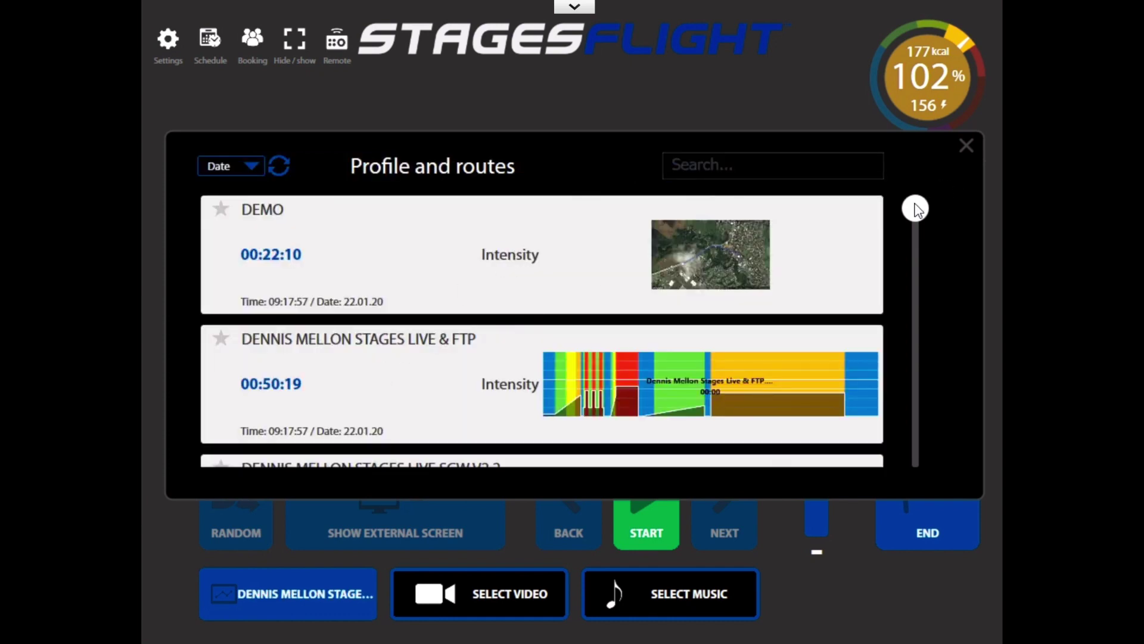
{"action": "mouse_move", "coordinate": [915, 208]}
{"action": "left_mouse_down"}
{"action": "mouse_move", "coordinate": [913, 345]}
{"action": "mouse_move", "coordinate": [915, 208]}
{"action": "left_mouse_up"}
{"action": "left_click", "coordinate": [965, 145]}
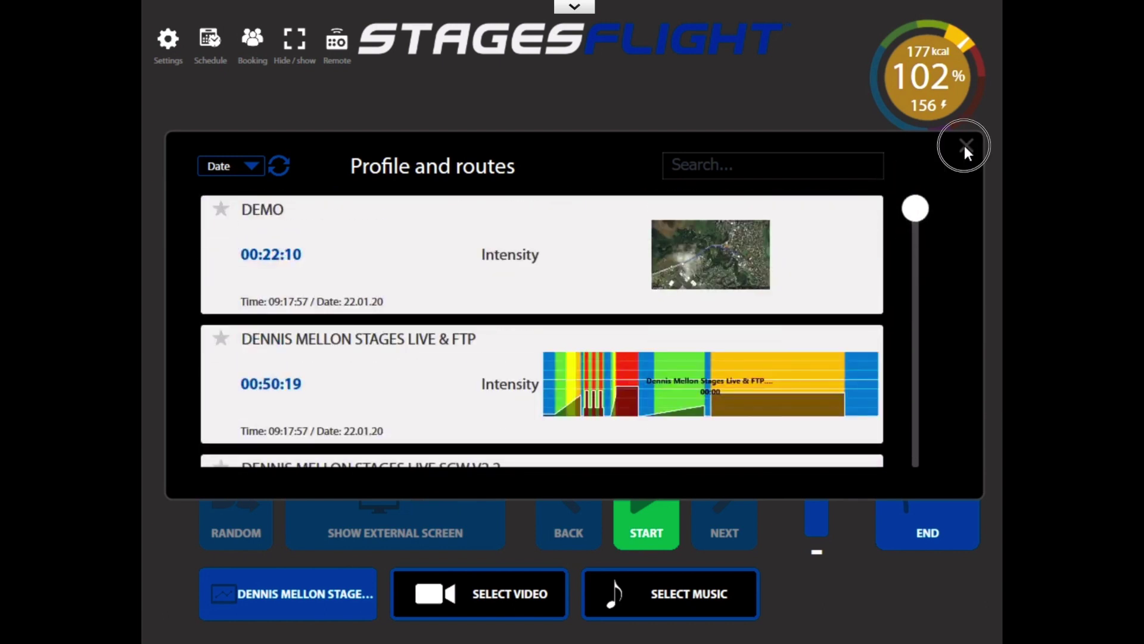
- Choose the same instructor's video 'First 2020 Video Ride Final.mov' for the class
{"action": "left_click", "coordinate": [497, 593]}
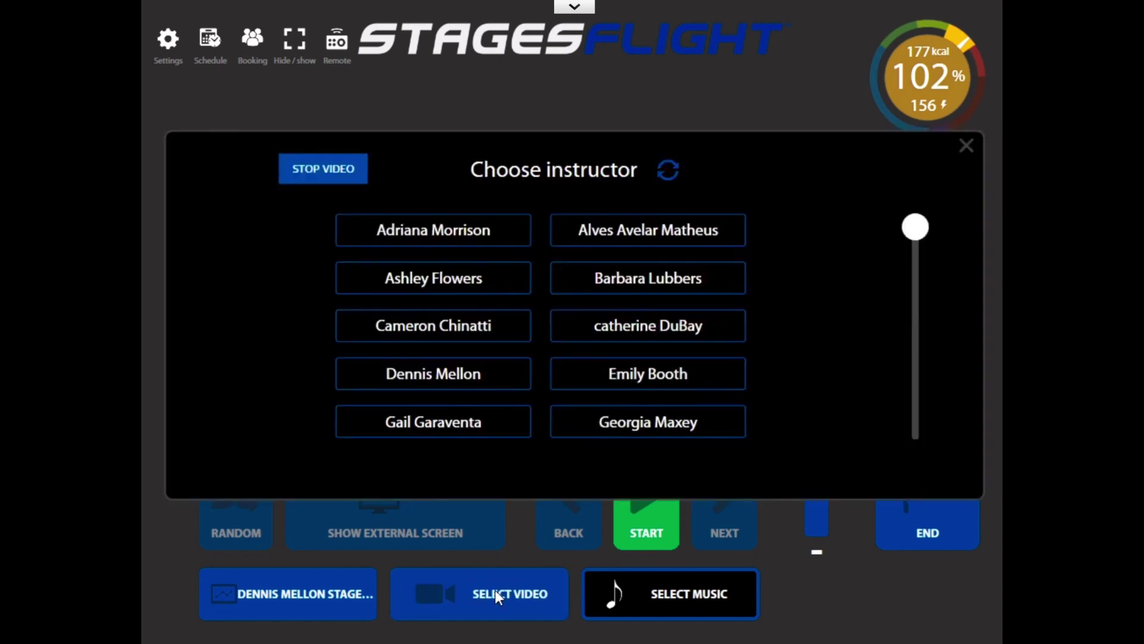
{"action": "left_click", "coordinate": [454, 371]}
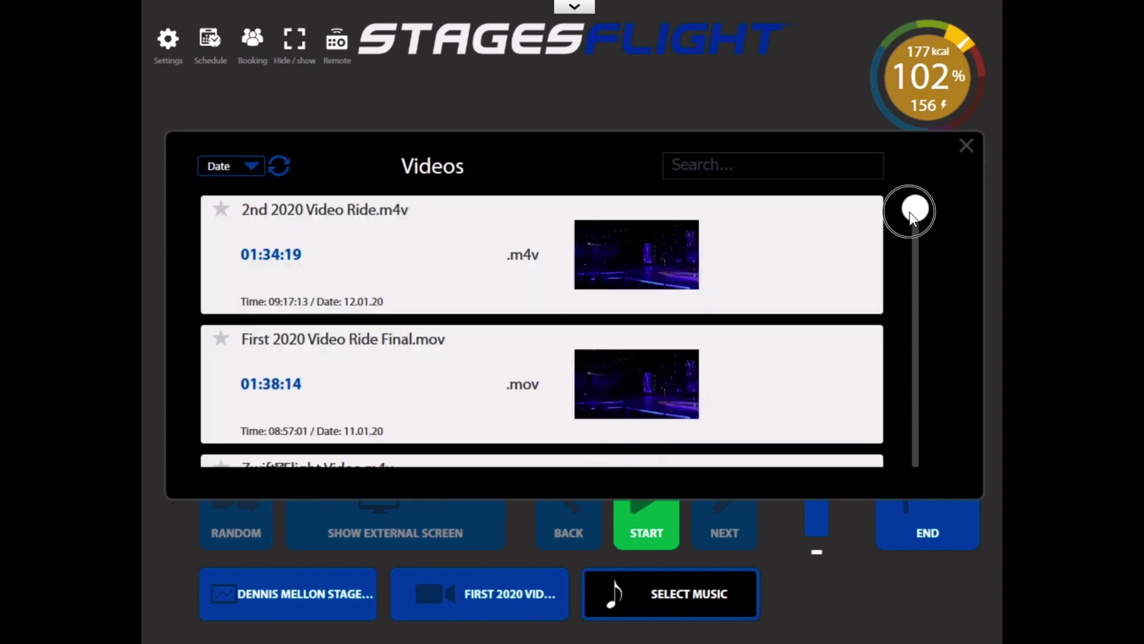
{"action": "left_click_drag", "start_coordinate": [909, 212], "coordinate": [912, 299]}
{"action": "left_click", "coordinate": [966, 146]}
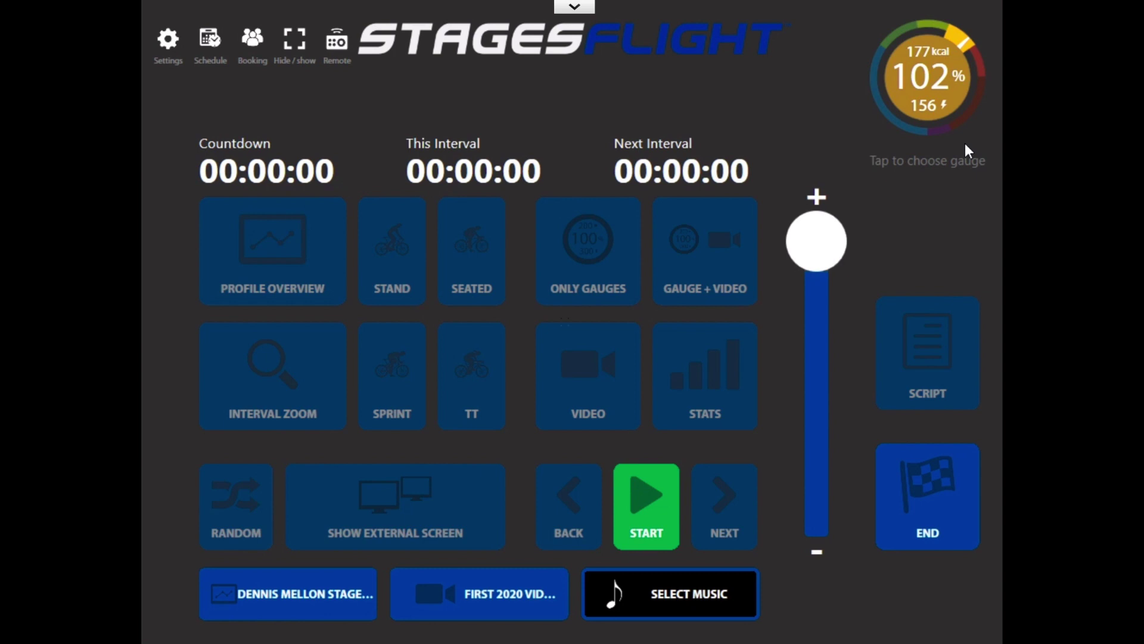
- Show the Remote panel reading 'Waiting for connection'
{"action": "left_click", "coordinate": [333, 41]}
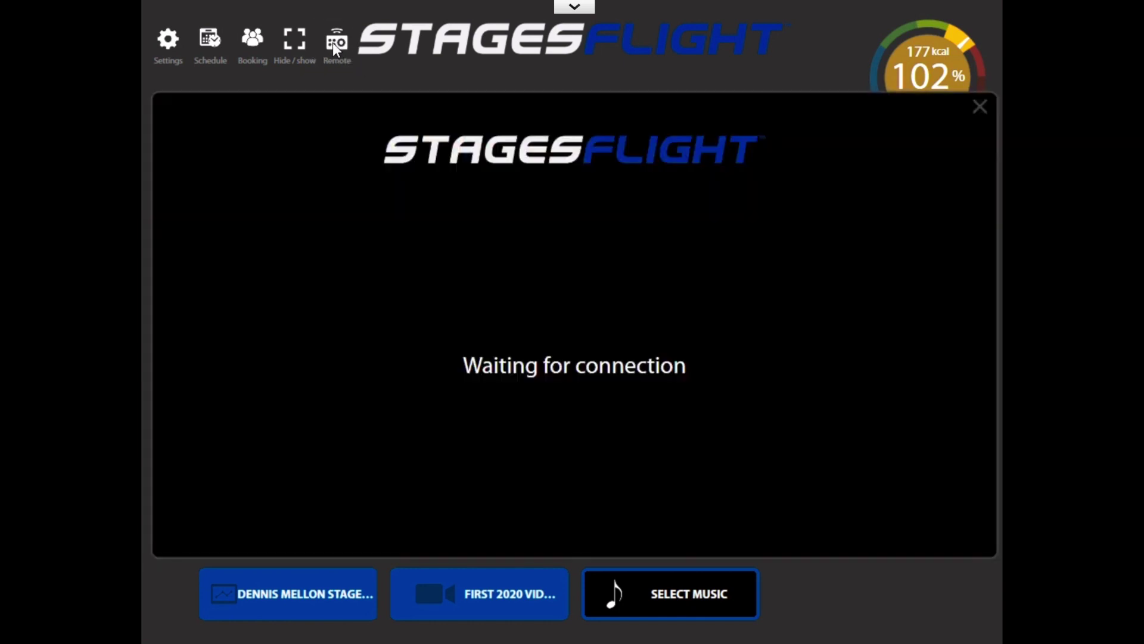